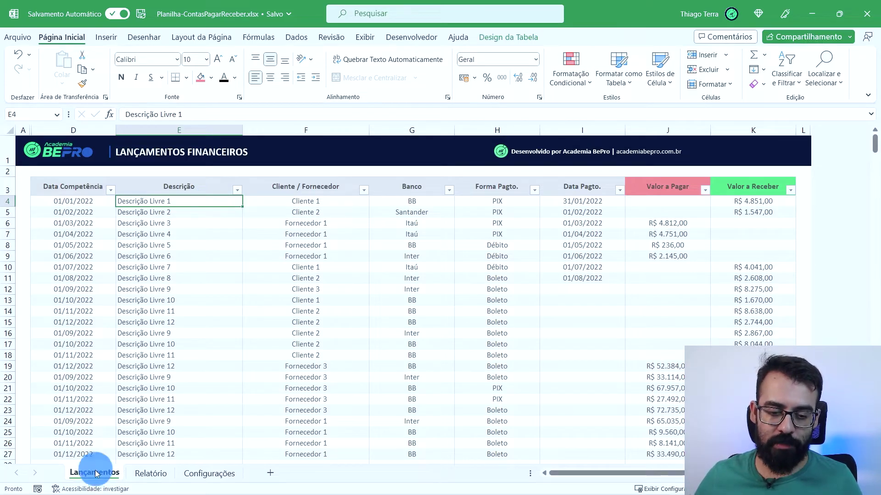
# Look over the Relatório and Configurações sheets, then return to Lançamentos.
pyautogui.click(151, 474)
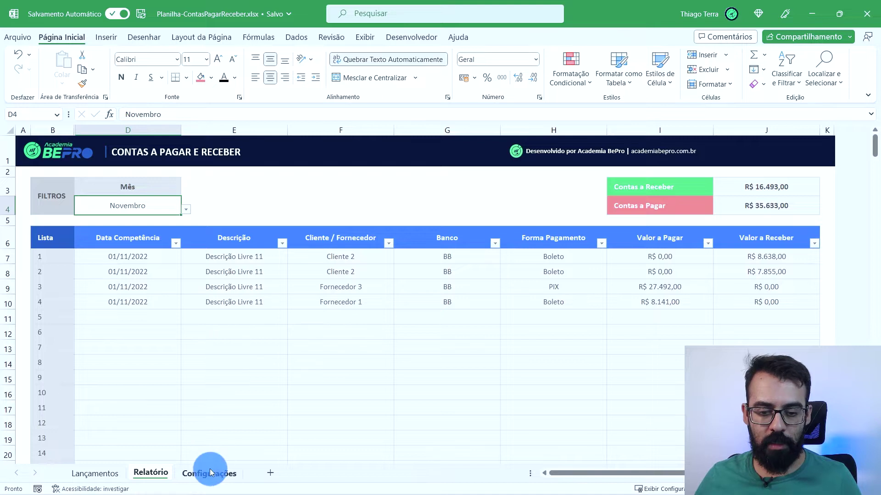
pyautogui.click(209, 473)
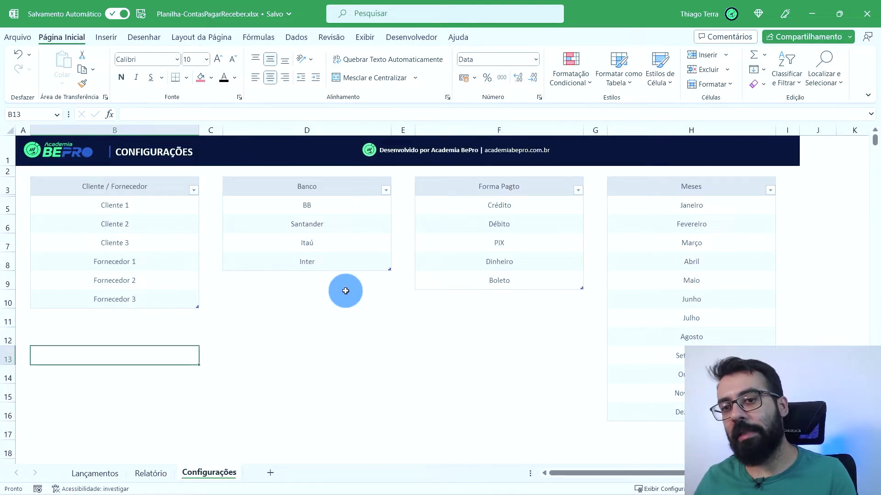
pyautogui.click(99, 472)
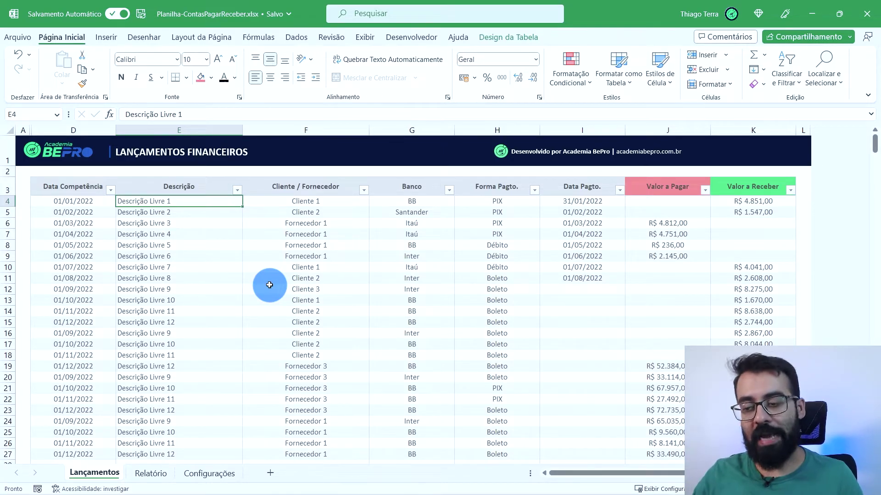
pyautogui.scroll(-2, 269, 285)
pyautogui.scroll(2, 270, 289)
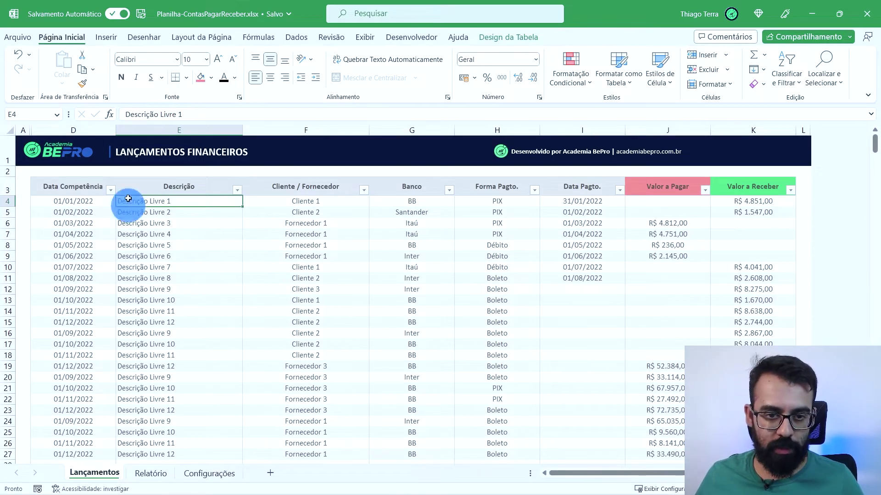
# Replace row 6's description with 'Pagamento Compra Computadores'.
pyautogui.click(79, 132)
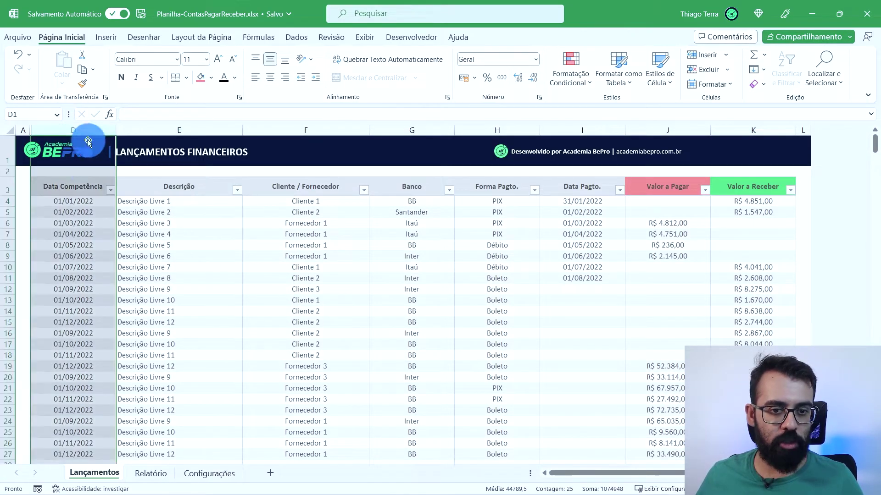
pyautogui.click(76, 202)
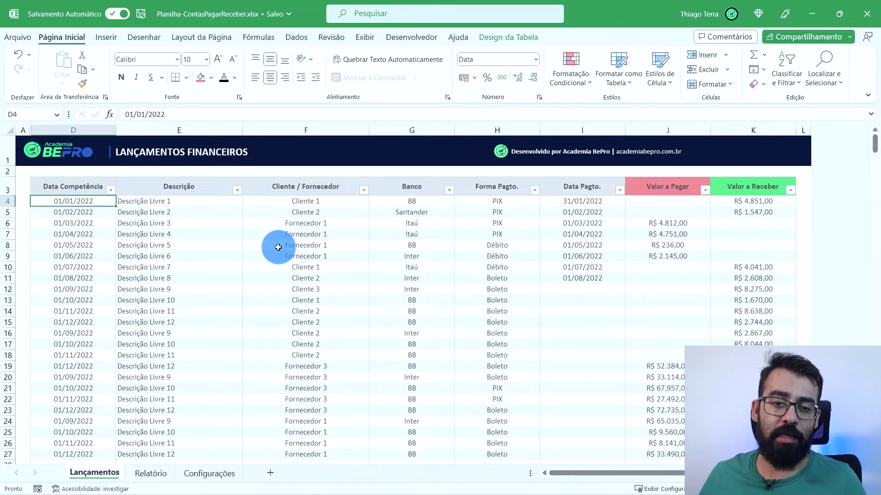
pyautogui.moveTo(204, 201); pyautogui.dragTo(196, 436)
pyautogui.click(196, 345)
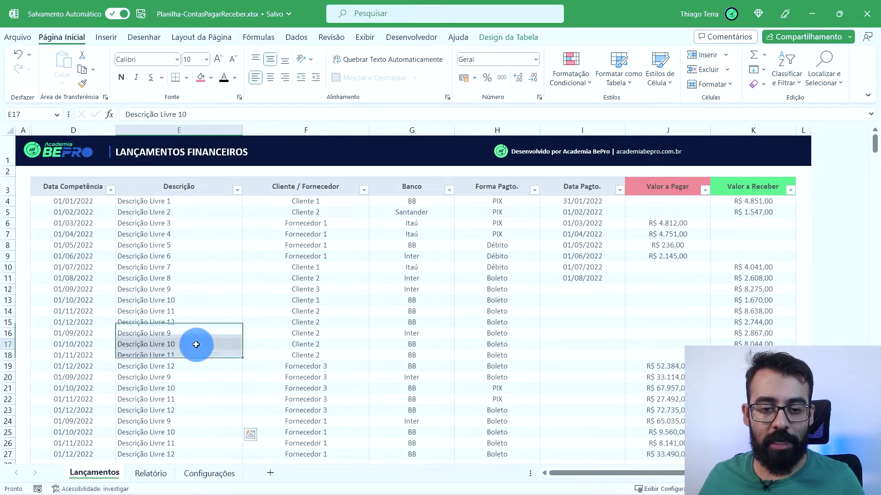
pyautogui.click(188, 224)
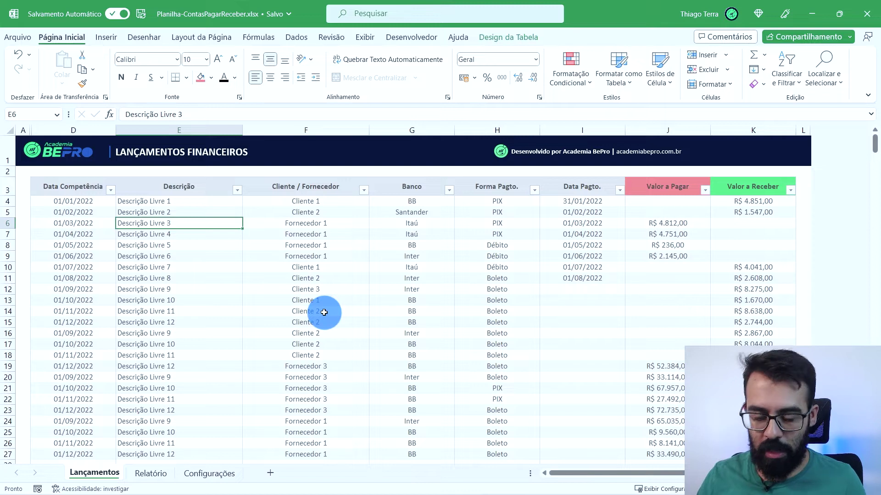
pyautogui.write('PA')
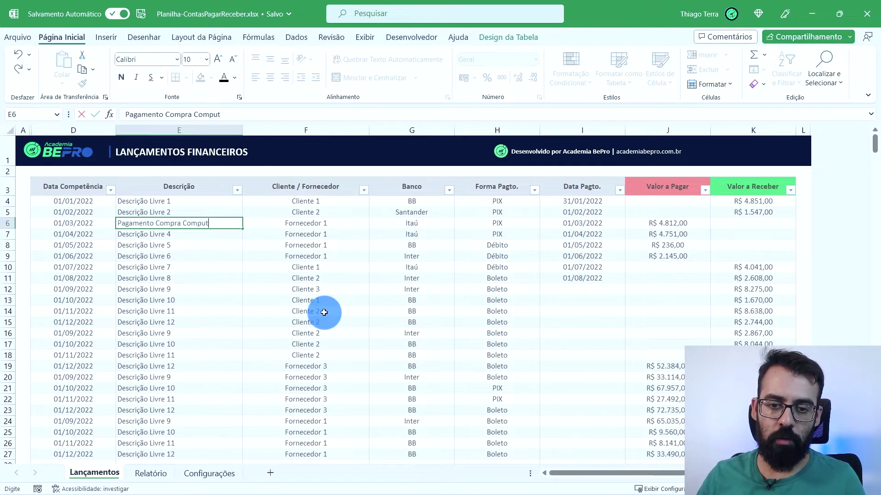
pyautogui.write('s')
pyautogui.press('Return')
pyautogui.press('Up')
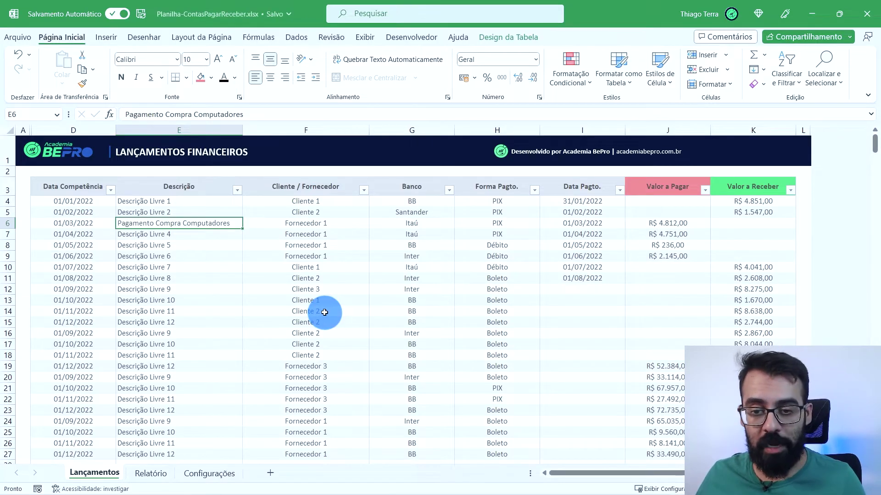
# Set row 6's client/supplier to Fornecedor 2 from the dropdown.
pyautogui.click(337, 222)
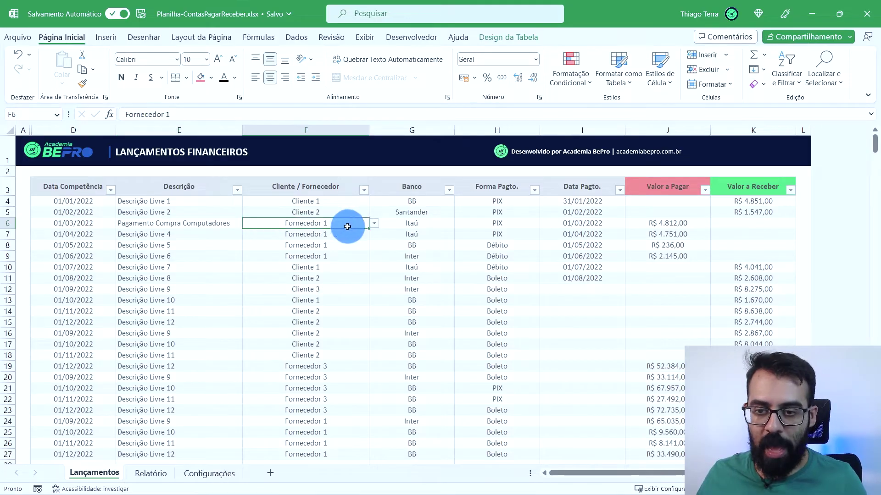
pyautogui.click(373, 224)
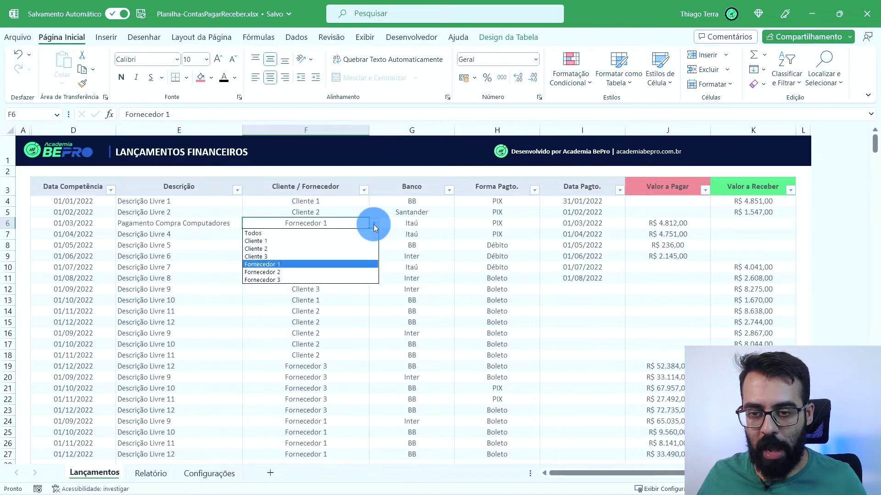
pyautogui.click(355, 272)
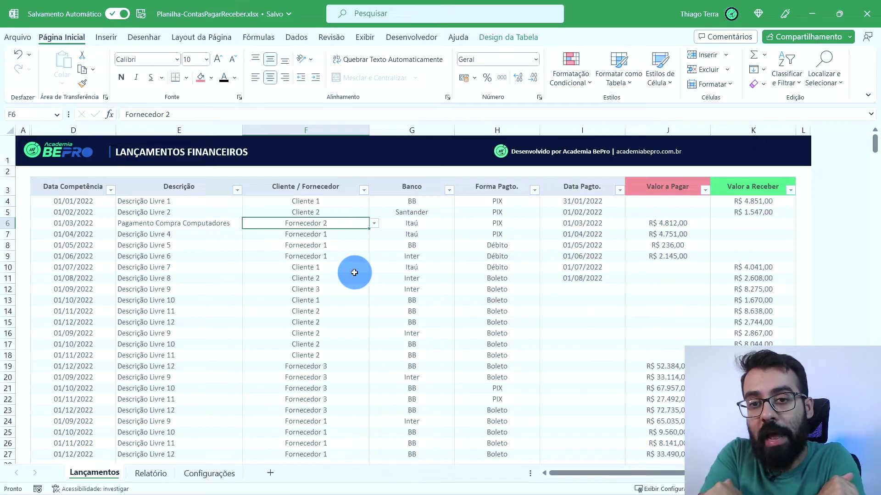
# Confirm row 6 keeps Itaú as bank and PIX as payment method, then select the row.
pyautogui.click(413, 226)
pyautogui.click(460, 219)
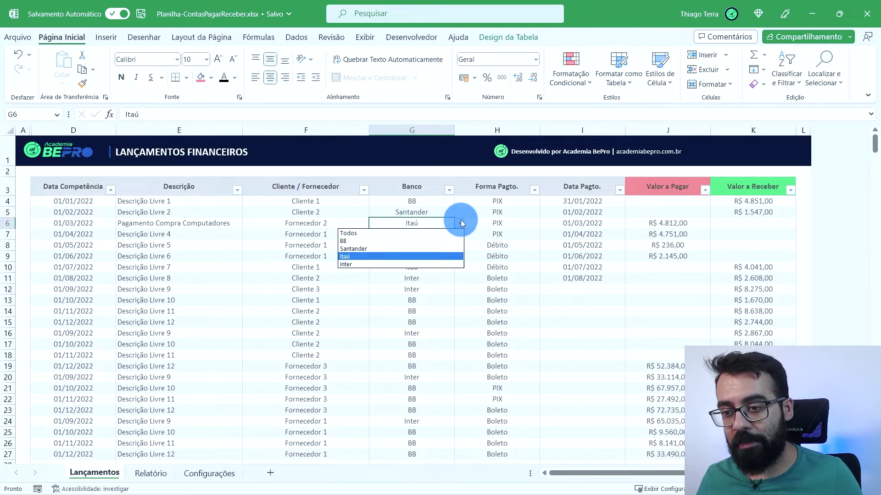
pyautogui.click(444, 257)
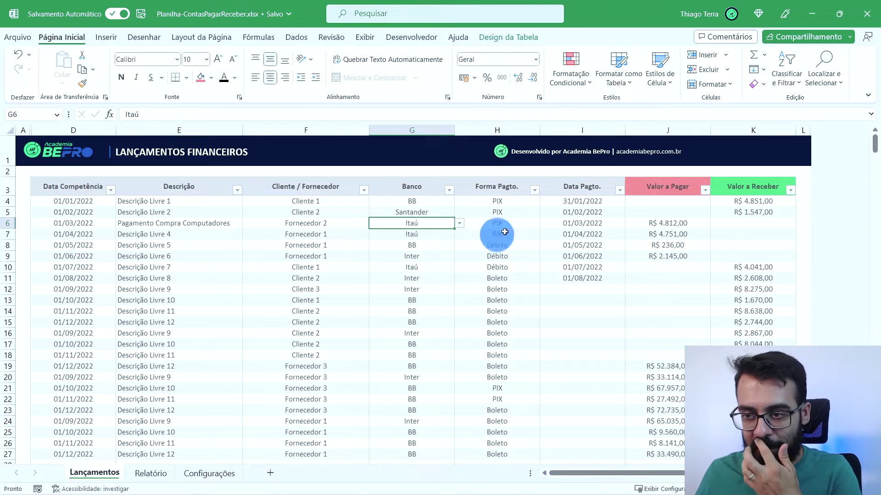
pyautogui.click(519, 225)
pyautogui.click(544, 223)
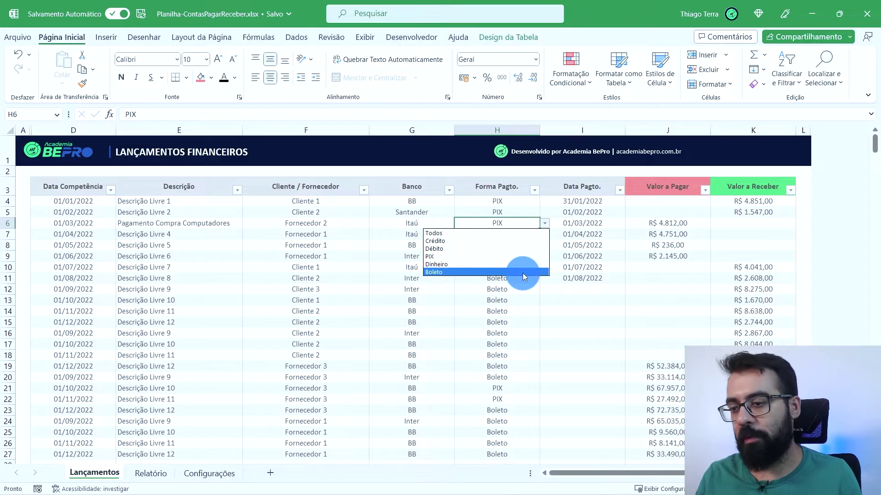
pyautogui.click(604, 225)
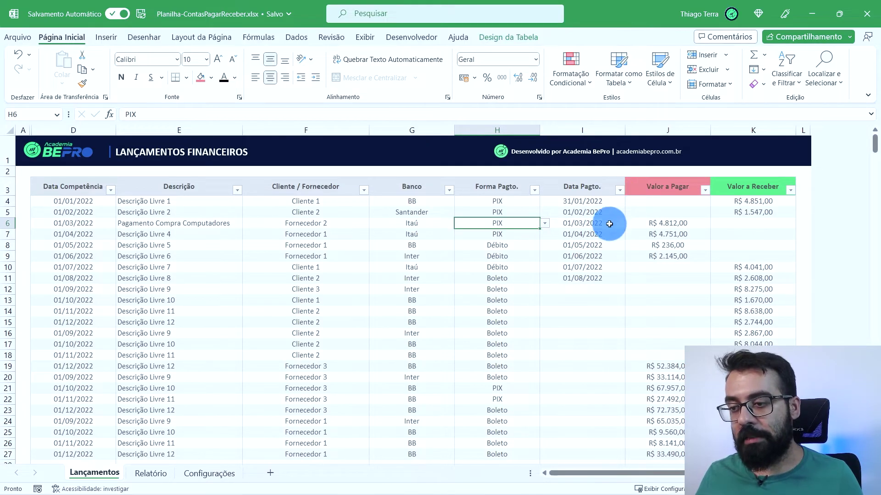
pyautogui.click(609, 224)
pyautogui.moveTo(73, 223); pyautogui.dragTo(600, 222)
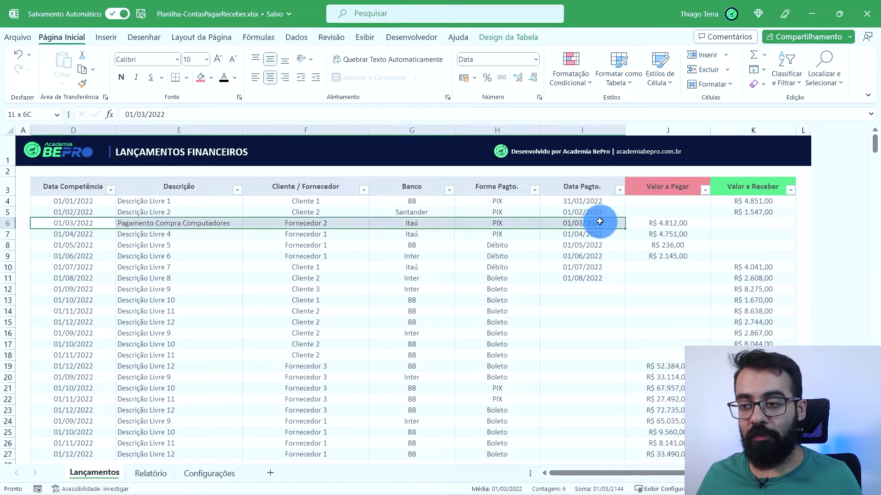
pyautogui.click(600, 222)
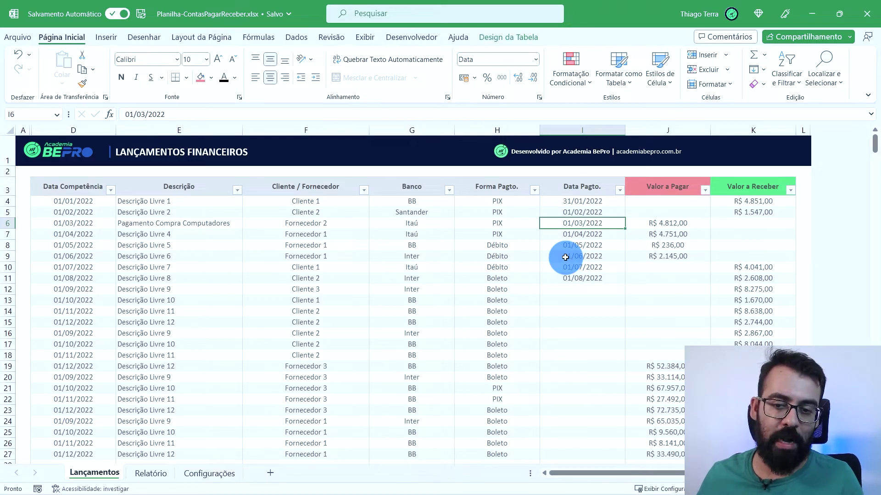
pyautogui.moveTo(275, 223); pyautogui.dragTo(646, 222)
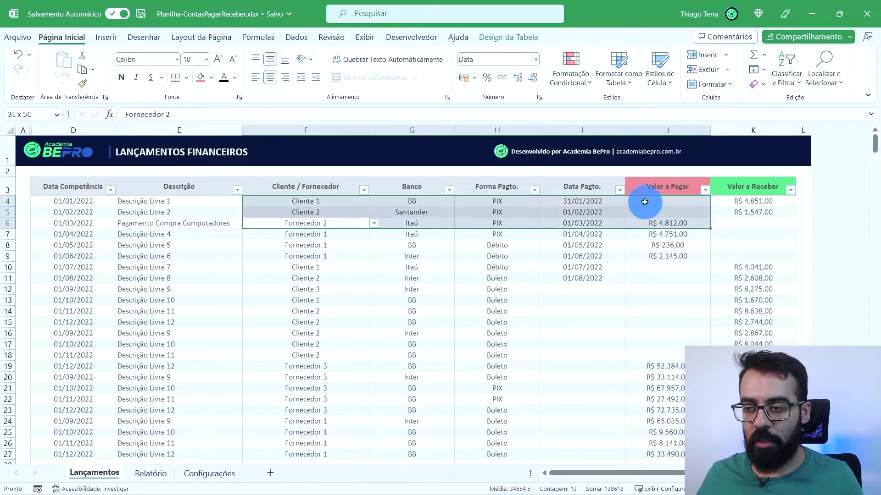
pyautogui.click(592, 222)
pyautogui.click(99, 224)
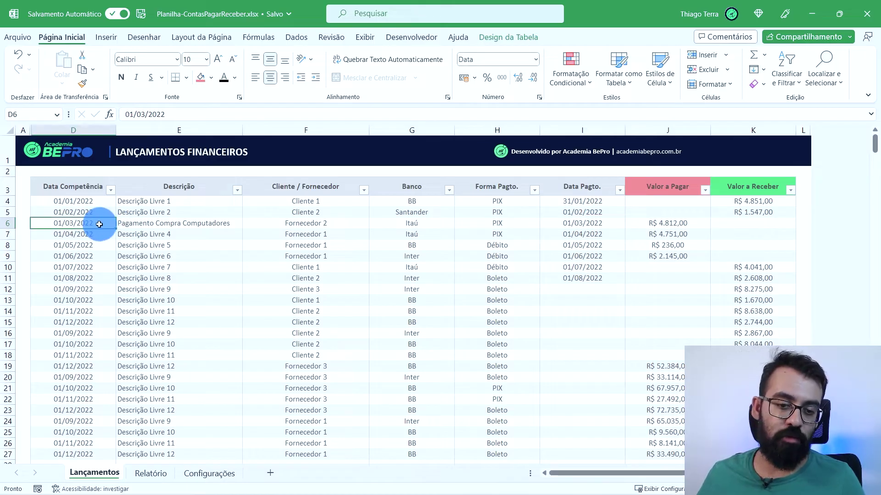
pyautogui.click(558, 223)
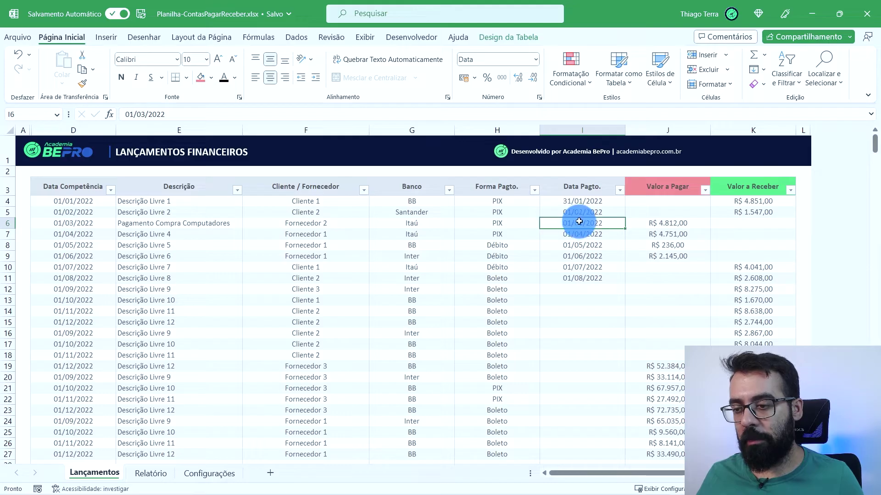
pyautogui.click(642, 223)
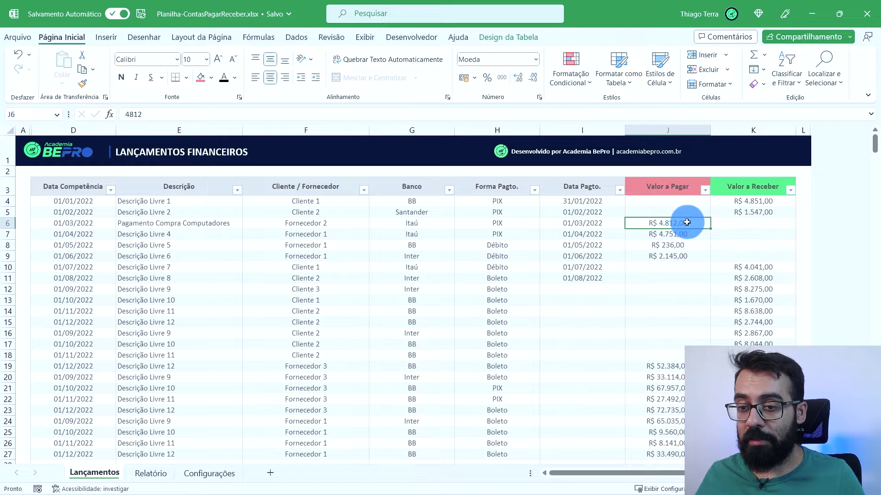
pyautogui.moveTo(686, 223); pyautogui.dragTo(92, 226)
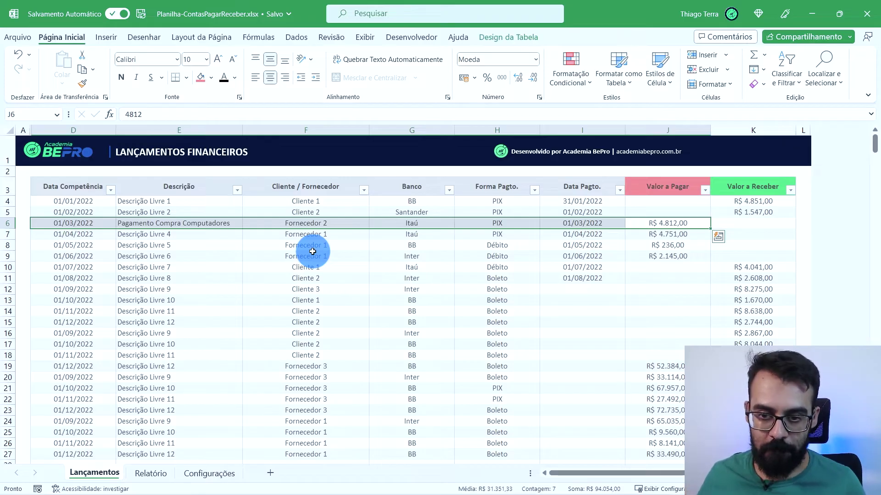
# On Configurações, select the first Cliente / Fornecedor entry, Cliente 1.
pyautogui.click(204, 475)
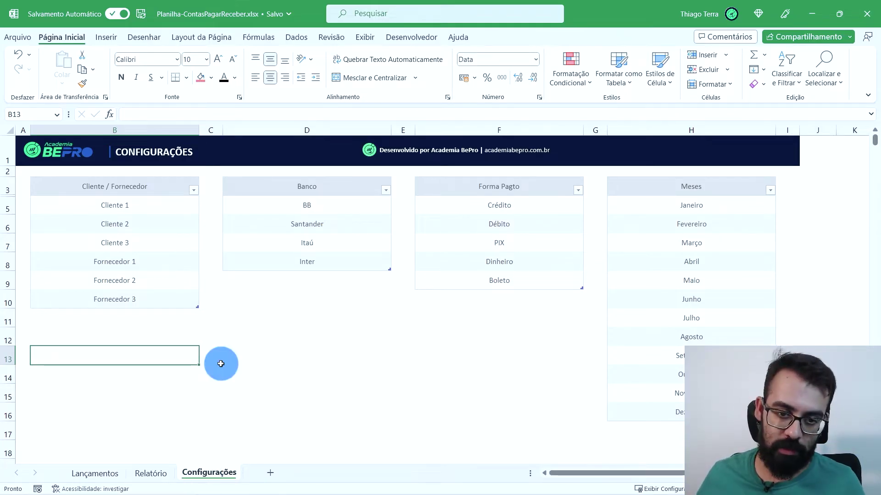
pyautogui.click(163, 207)
pyautogui.moveTo(163, 206); pyautogui.dragTo(161, 236)
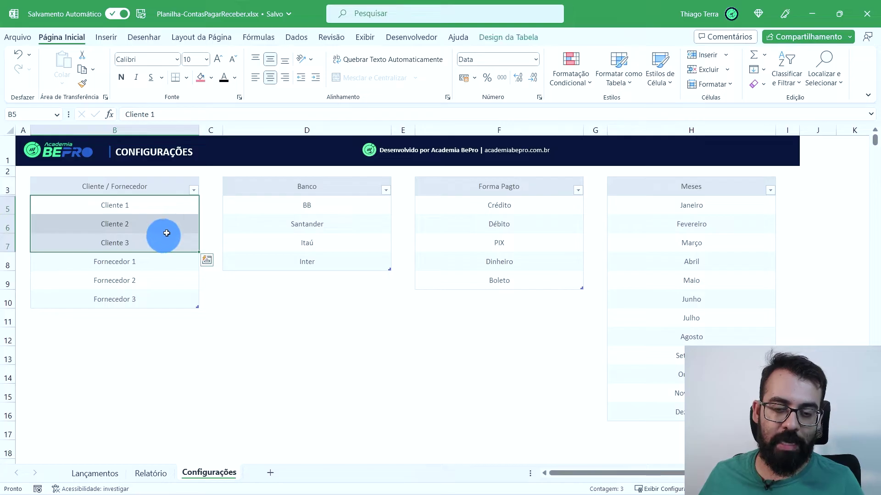
pyautogui.click(177, 205)
pyautogui.click(165, 241)
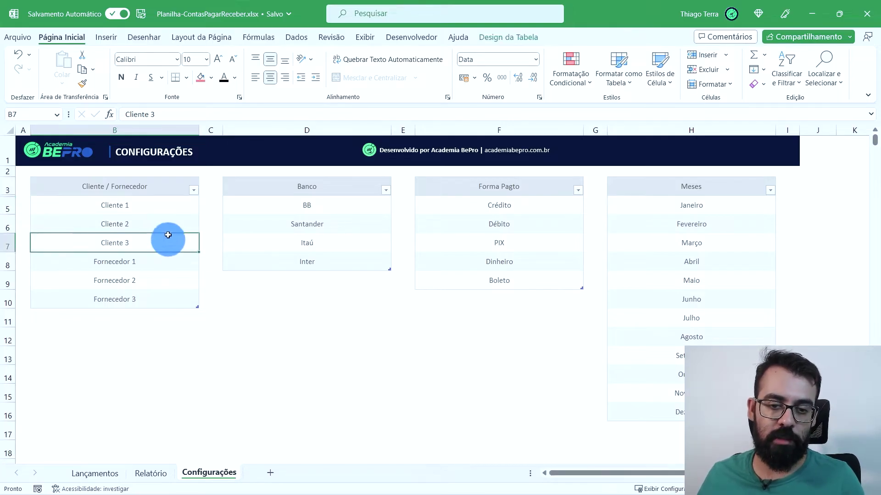
pyautogui.click(187, 203)
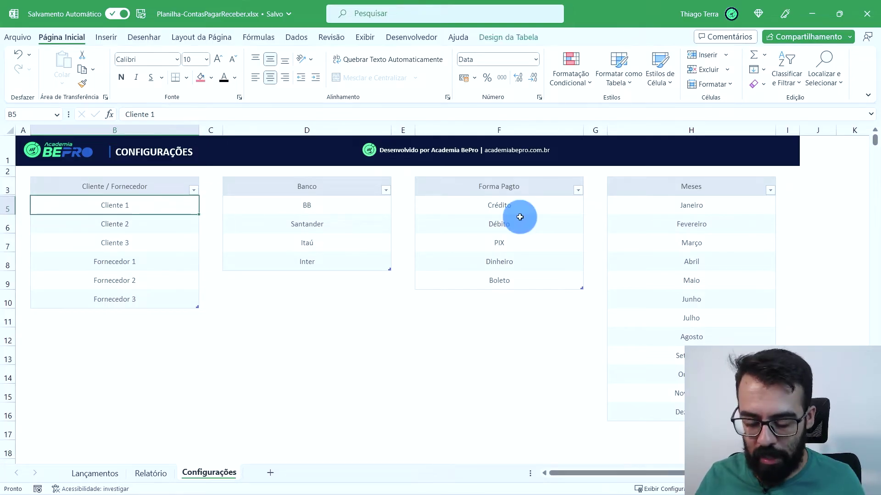
# Rename Cliente 1 to a client first name and Cliente 2 to Empresa ABC.
pyautogui.write('Joãozinho')
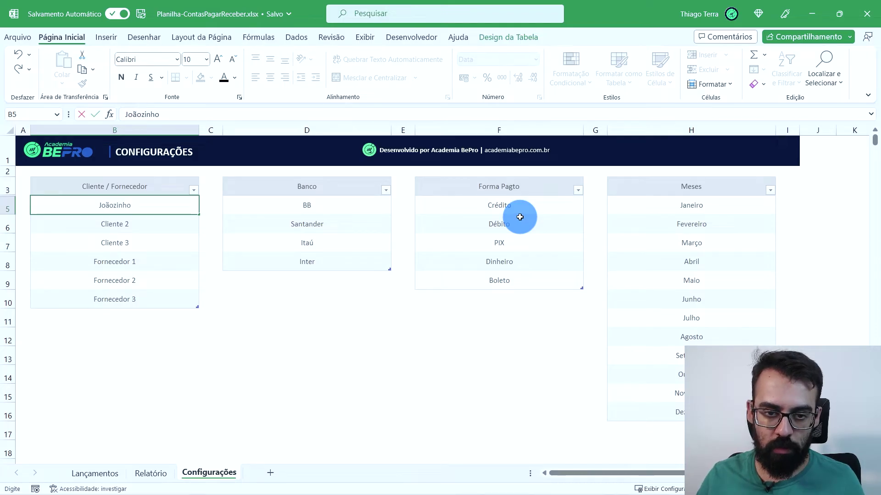
pyautogui.press('Return')
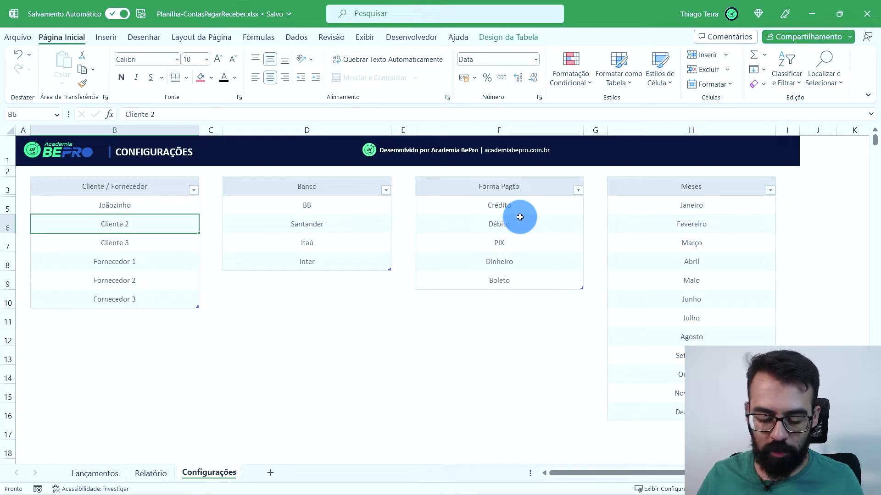
pyautogui.write('Empresa AB')
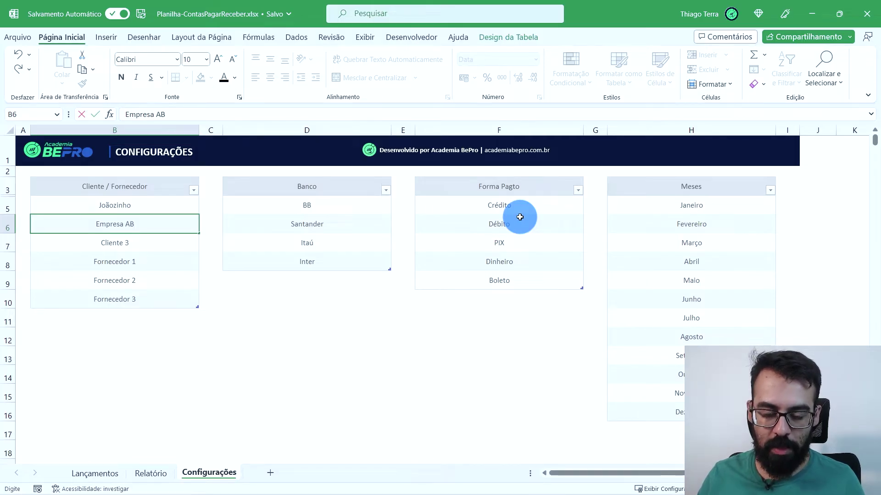
pyautogui.press('Return')
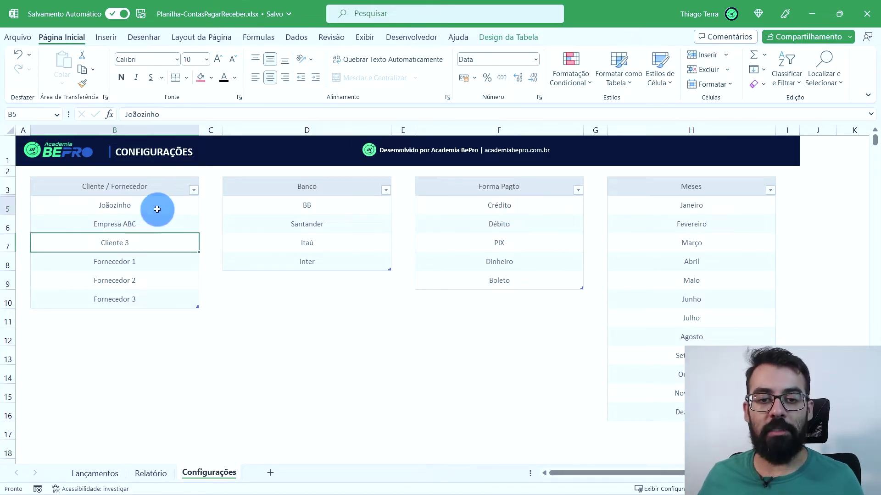
pyautogui.moveTo(153, 207); pyautogui.dragTo(173, 302)
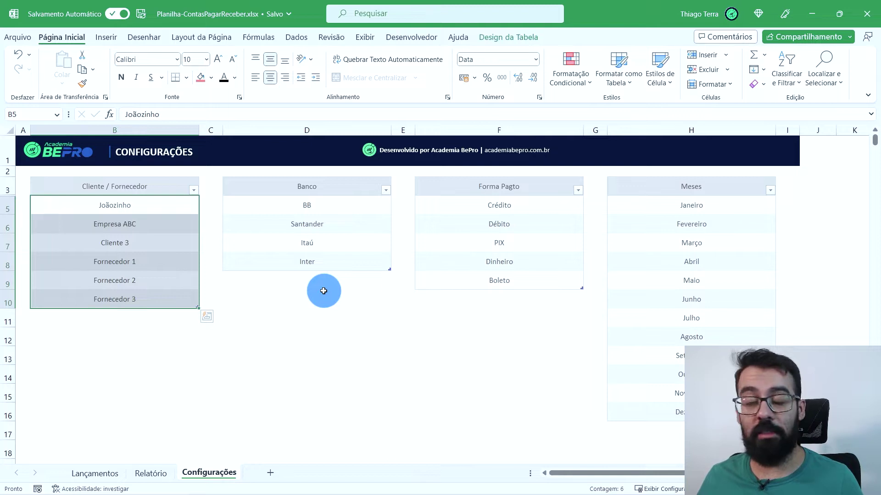
pyautogui.click(156, 323)
pyautogui.click(289, 299)
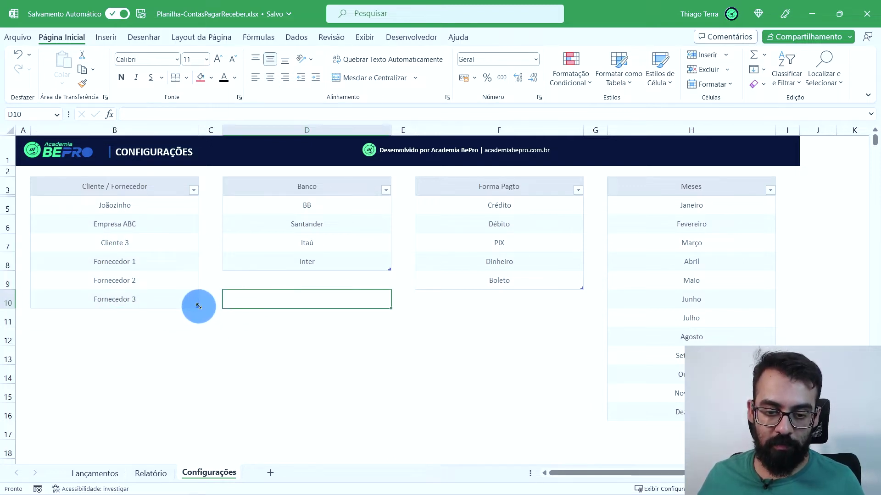
# Add four blank rows to the Cliente / Fornecedor table through row 14 and show its sort/filter menu.
pyautogui.moveTo(199, 309); pyautogui.dragTo(197, 383)
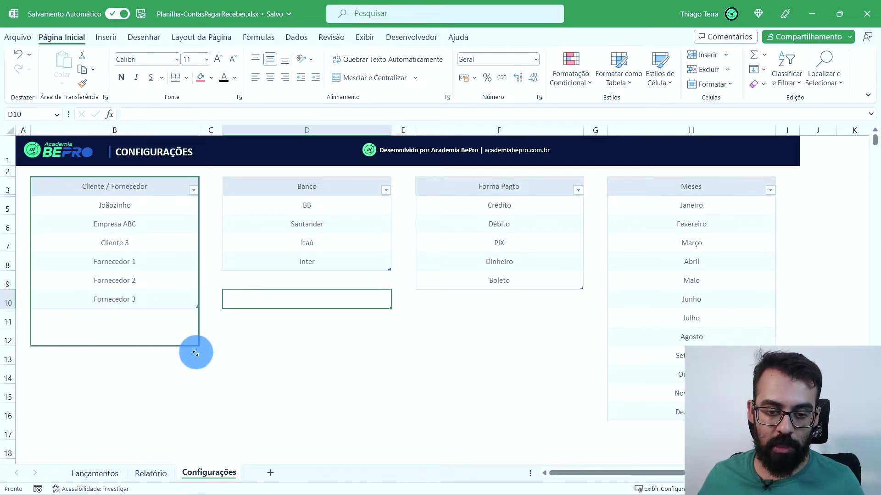
pyautogui.click(146, 321)
pyautogui.press('Down')
pyautogui.press('Down')
pyautogui.press('Down')
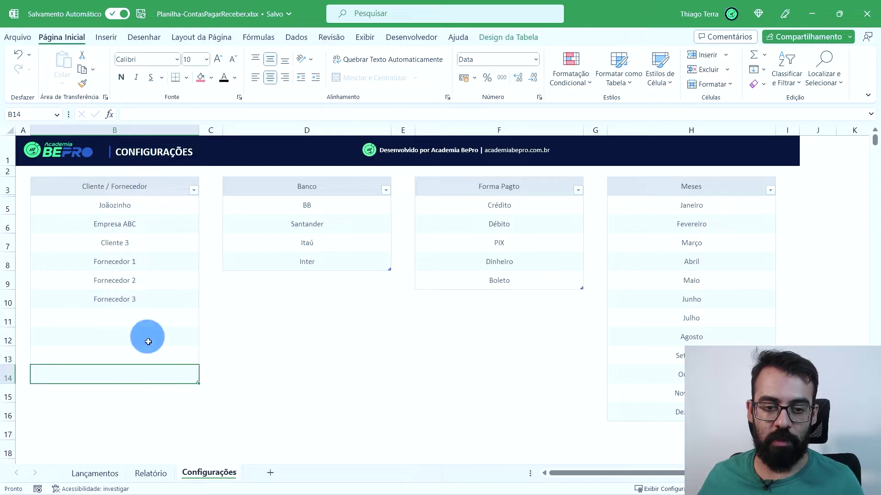
pyautogui.click(122, 315)
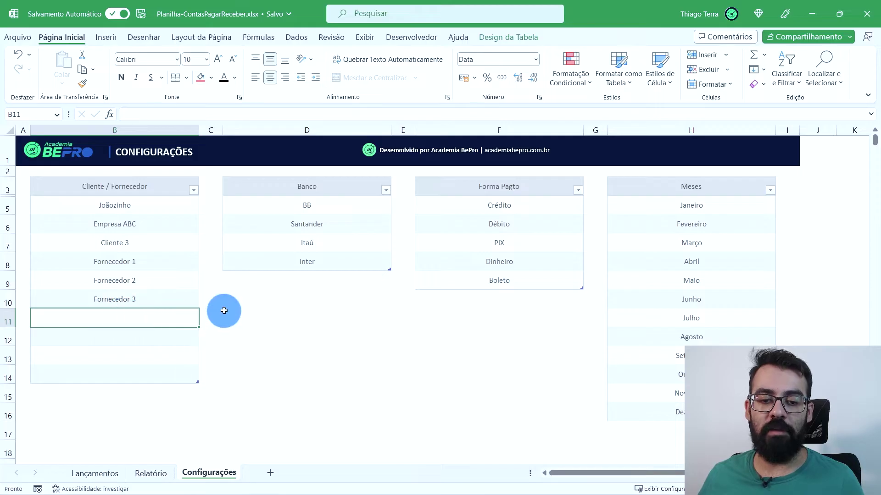
pyautogui.click(194, 191)
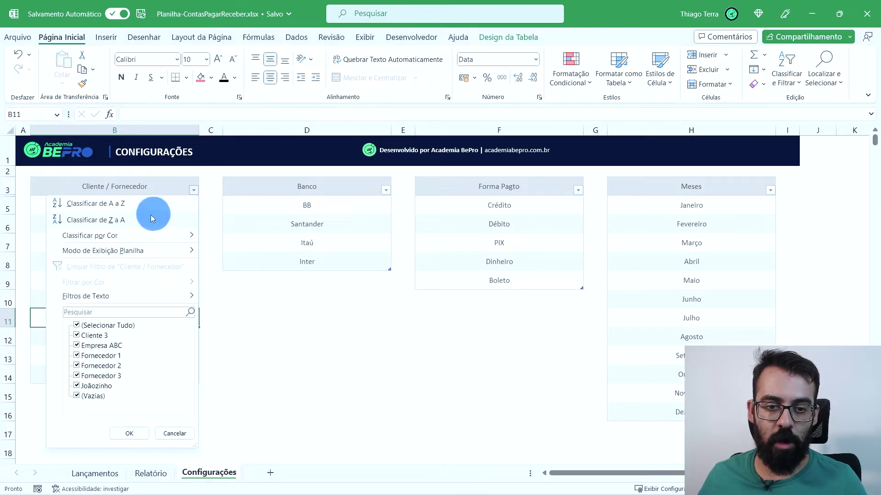
# Sort the names A to Z, then undo back to Cliente 1–3 and Fornecedor 1–3.
pyautogui.click(128, 204)
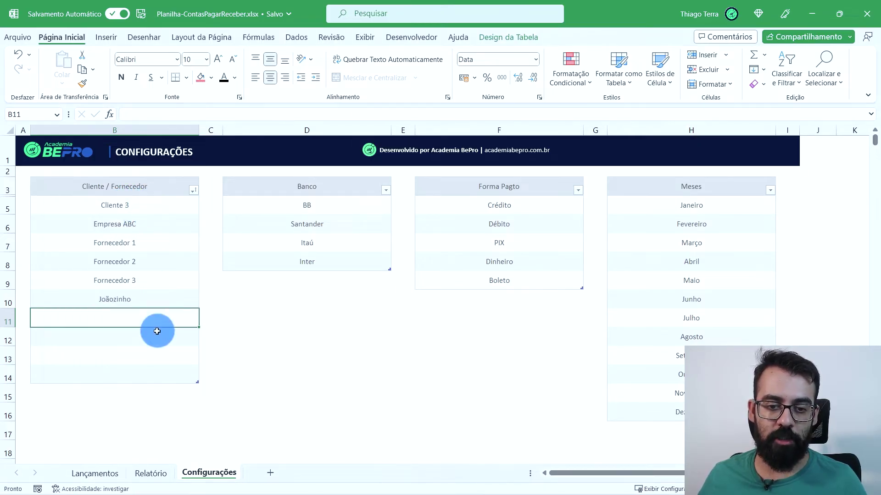
pyautogui.click(15, 58)
pyautogui.click(15, 58)
pyautogui.click(15, 58)
pyautogui.click(16, 58)
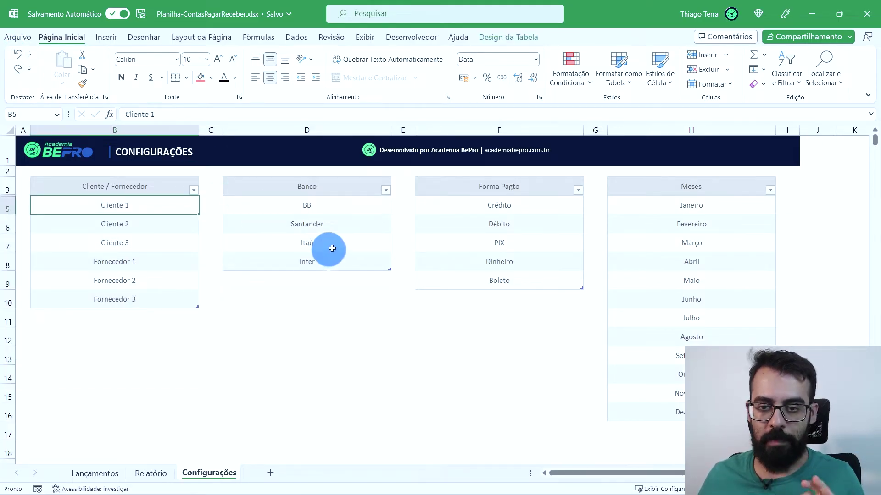
# Temporarily rename Inter to Caixa and extend the Banco table to row 10, then undo it.
pyautogui.click(353, 202)
pyautogui.moveTo(352, 202); pyautogui.dragTo(359, 254)
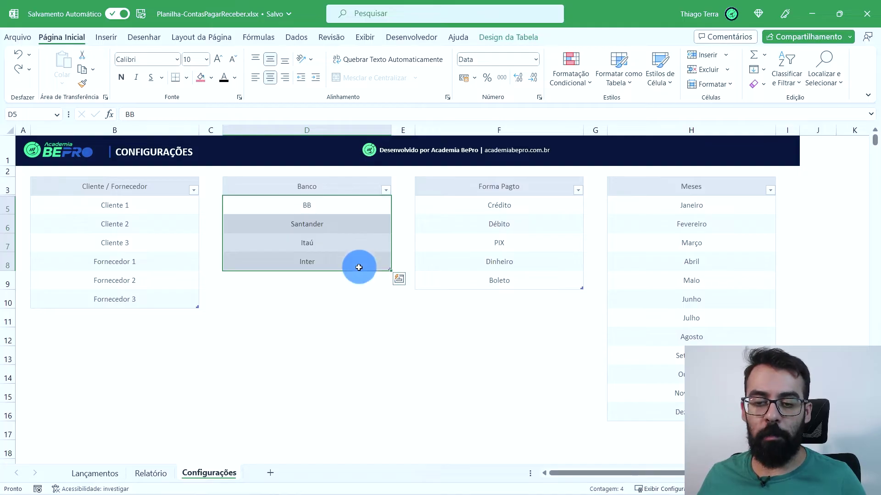
pyautogui.click(353, 299)
pyautogui.moveTo(347, 204)
pyautogui.mouseDown()
pyautogui.moveTo(346, 236)
pyautogui.moveTo(385, 273)
pyautogui.mouseUp()
pyautogui.click(385, 274)
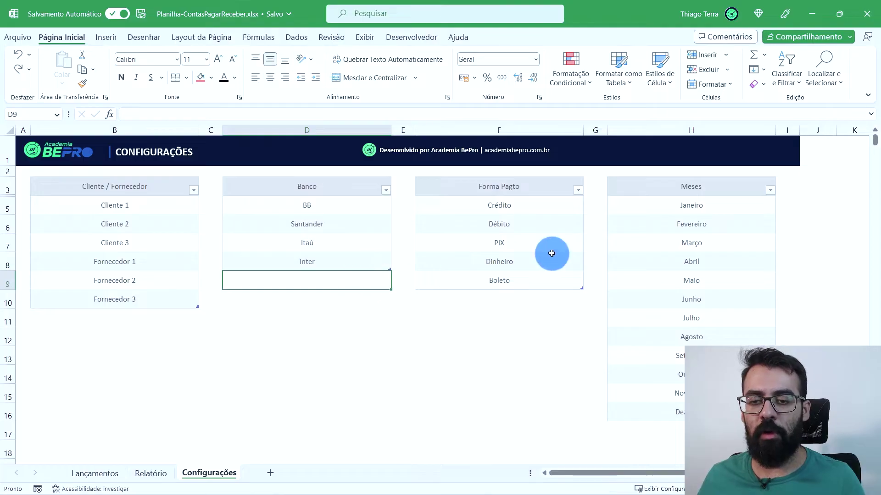
pyautogui.click(341, 262)
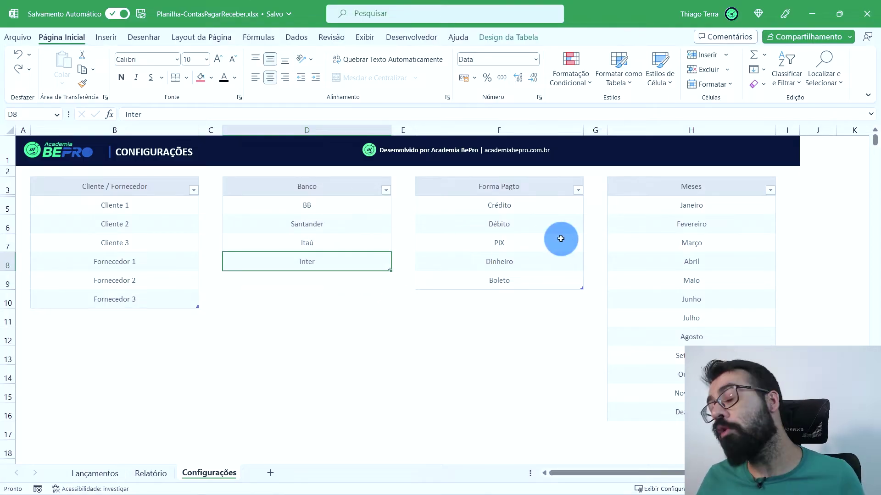
pyautogui.write('Caixa')
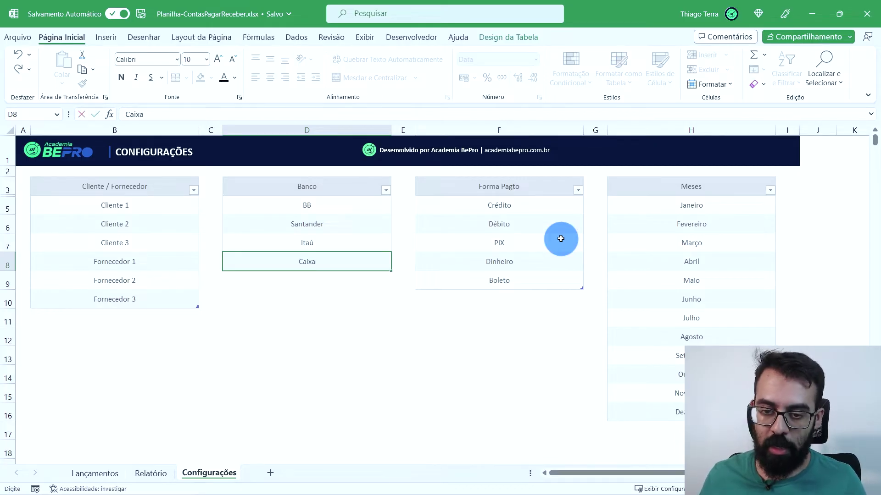
pyautogui.click(560, 238)
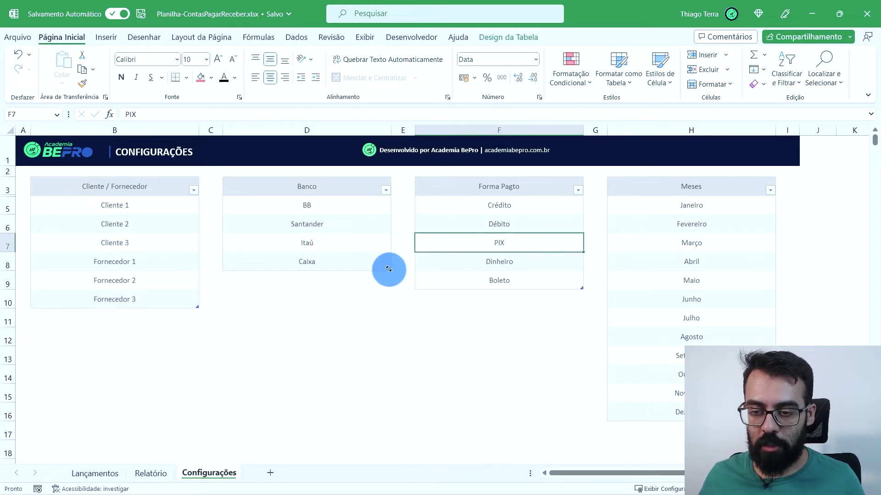
pyautogui.moveTo(388, 269); pyautogui.dragTo(388, 317)
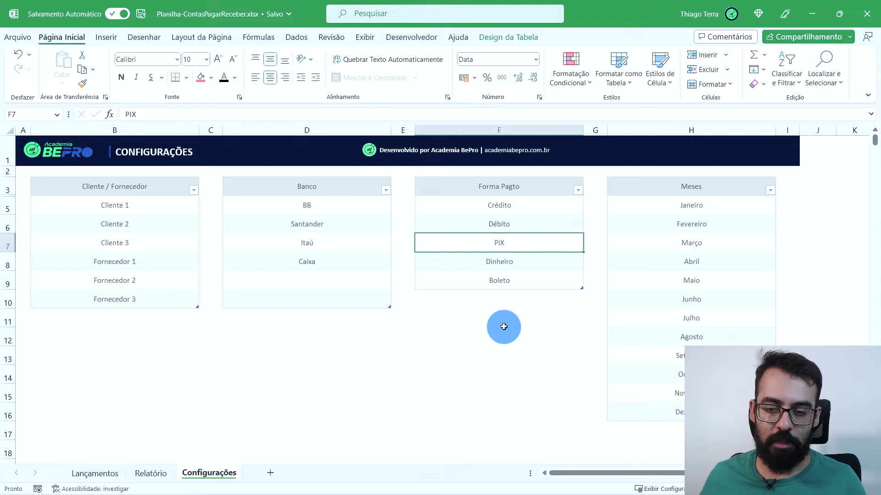
pyautogui.click(20, 54)
# Select the Forma Pagto and Meses lists, then return to the Lançamentos sheet.
pyautogui.moveTo(522, 193); pyautogui.dragTo(524, 270)
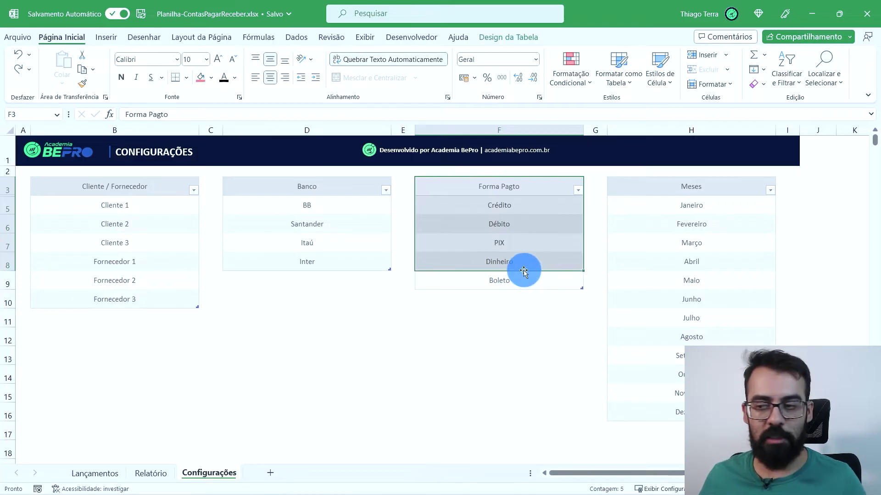
pyautogui.moveTo(692, 189); pyautogui.dragTo(692, 412)
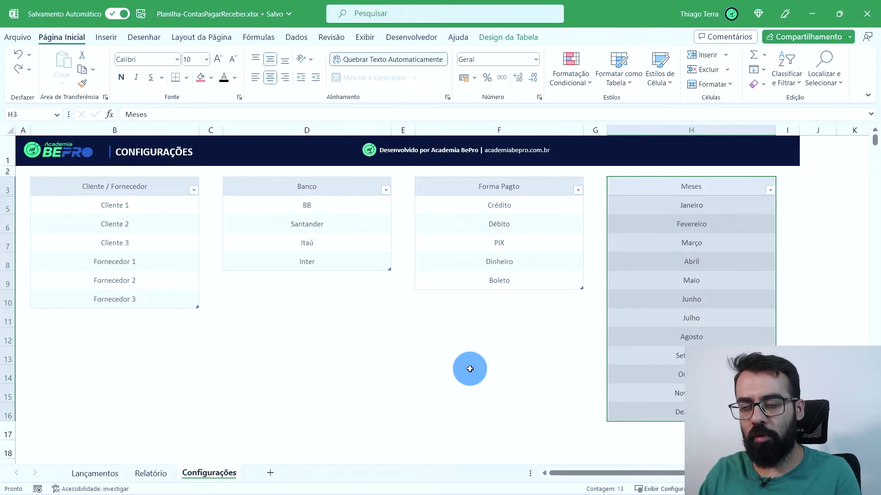
pyautogui.click(86, 476)
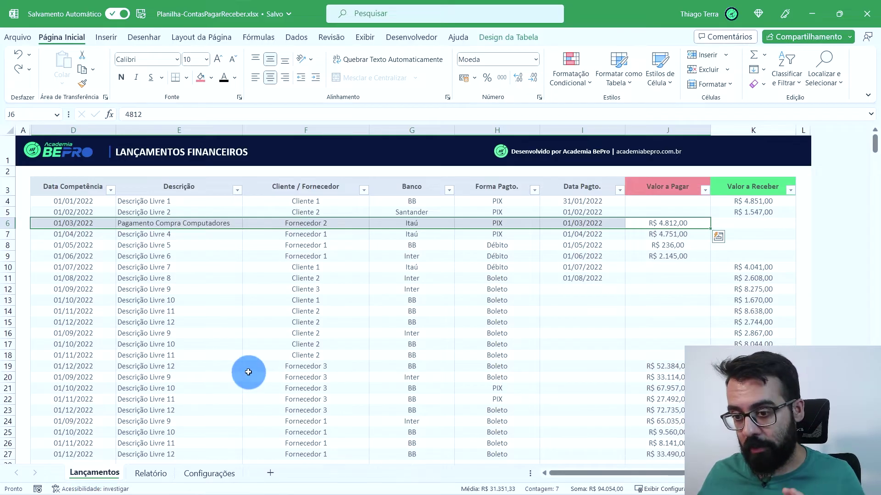
# On Relatório, try the Mês filter with Janeiro, Abril and then Outubro.
pyautogui.scroll(-1, 248, 372)
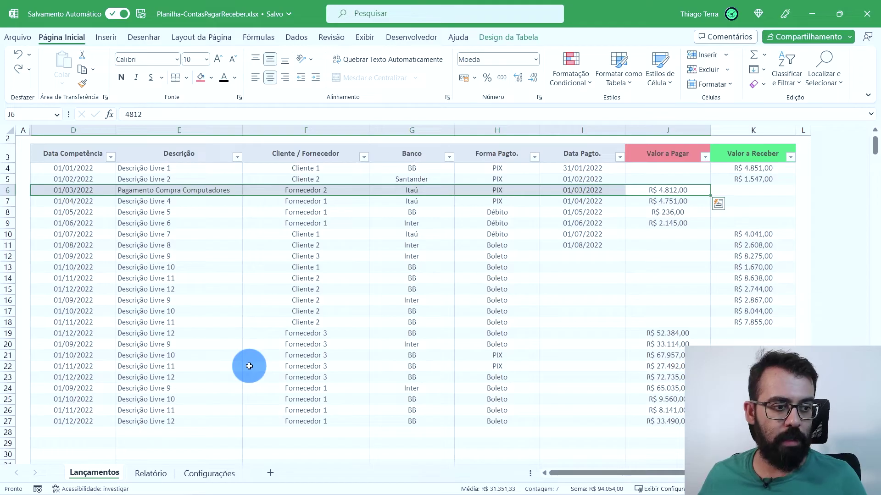
pyautogui.click(151, 475)
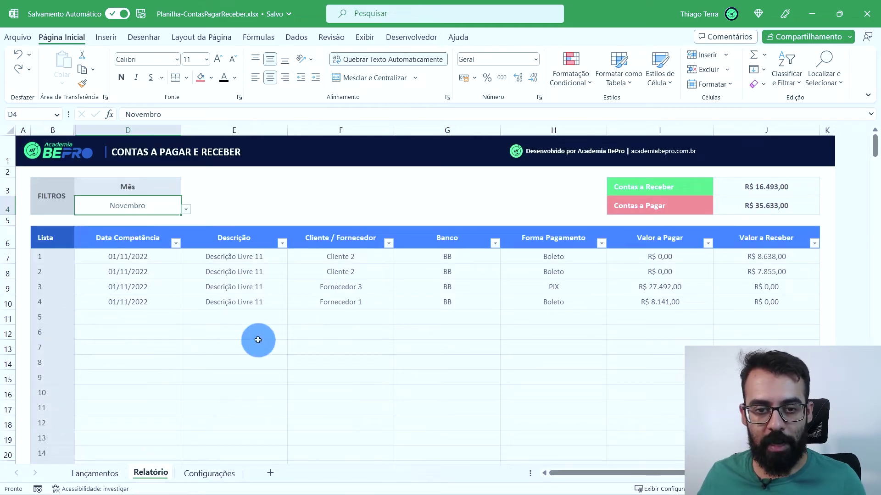
pyautogui.moveTo(59, 196); pyautogui.dragTo(87, 198)
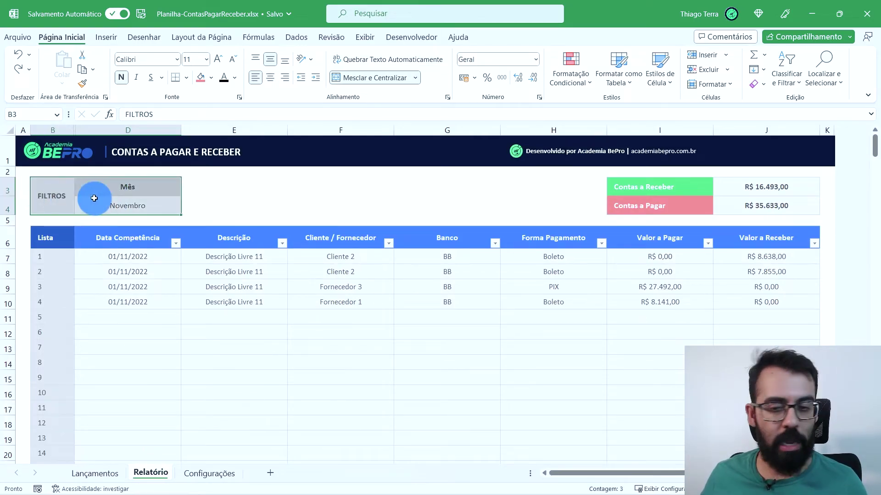
pyautogui.click(123, 202)
pyautogui.click(185, 209)
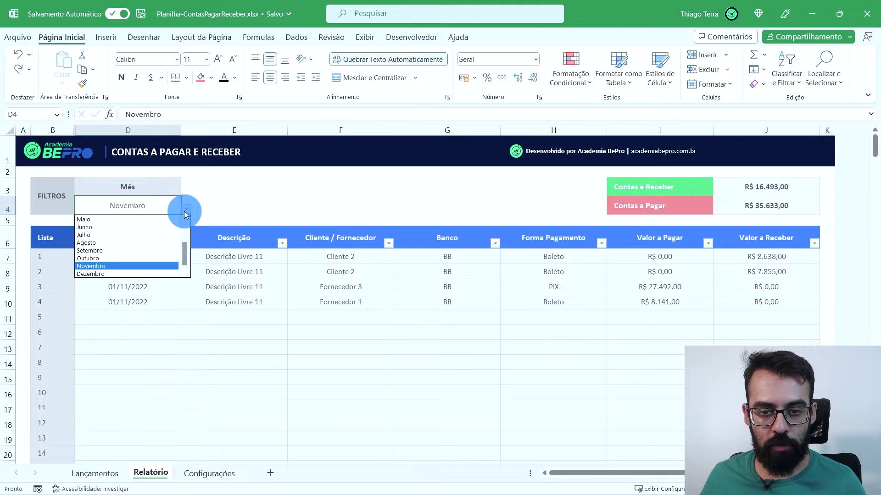
pyautogui.scroll(2, 184, 255)
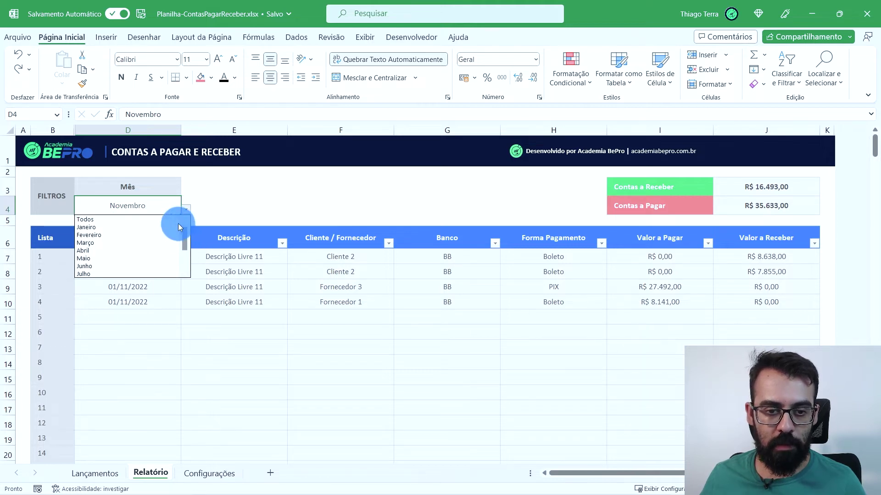
pyautogui.click(133, 227)
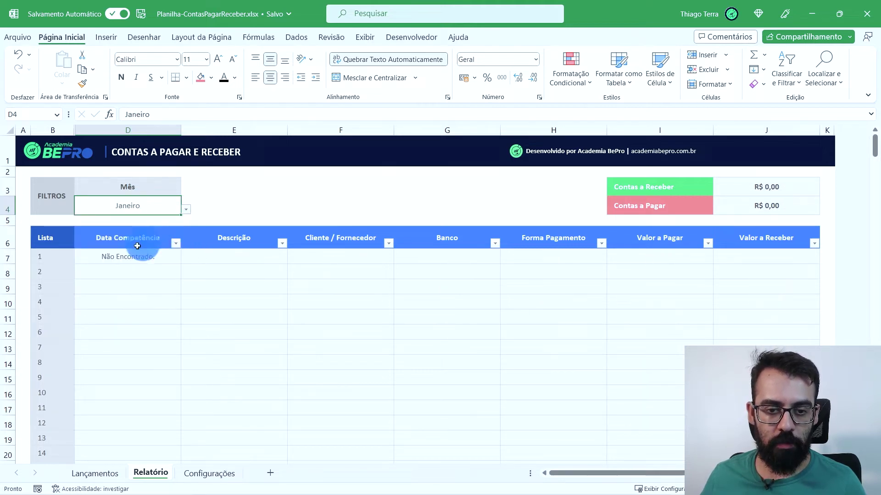
pyautogui.click(186, 209)
pyautogui.click(162, 242)
pyautogui.click(186, 209)
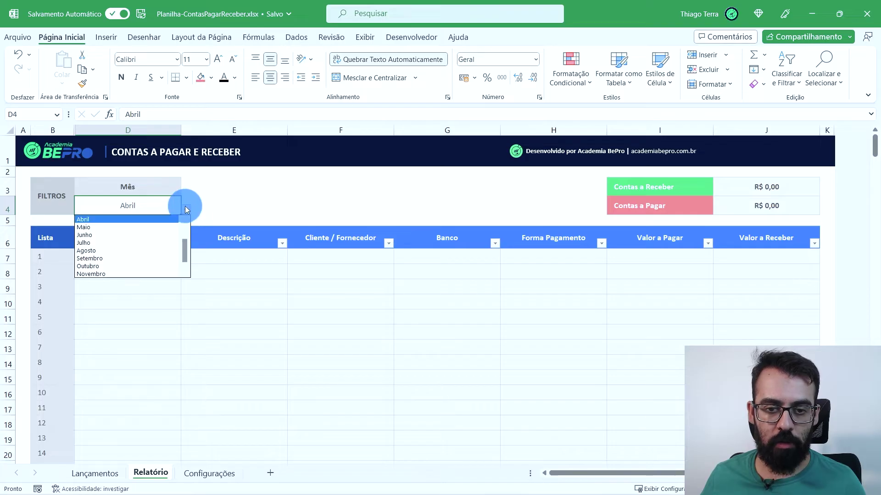
pyautogui.click(149, 264)
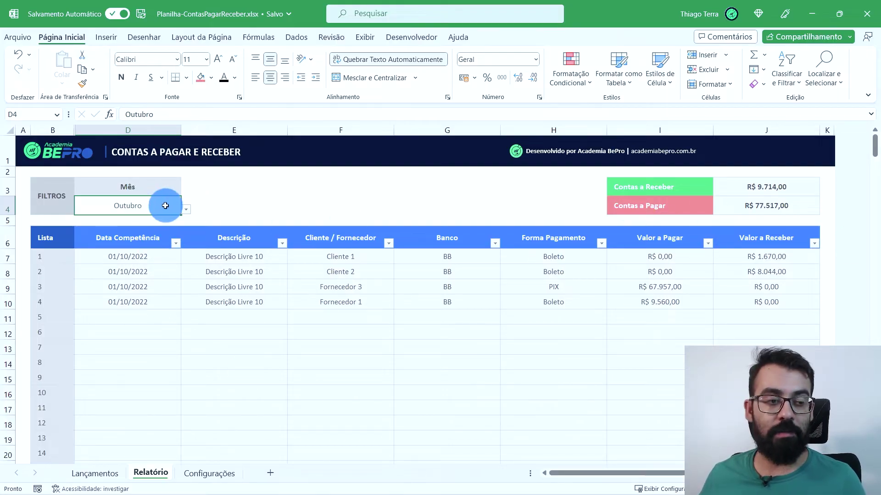
# Set the Mês filter to Todos, giving R$ 40.093,00 receivable and R$ 369.908,00 payable.
pyautogui.click(186, 210)
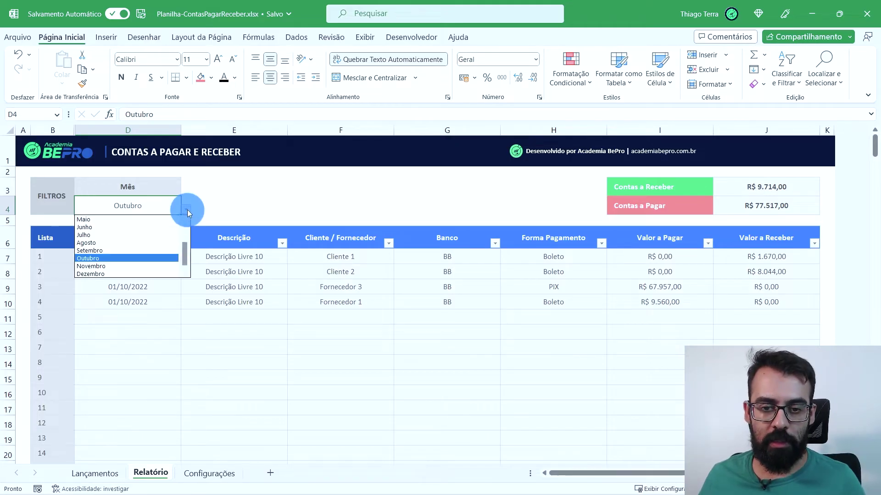
pyautogui.moveTo(185, 252); pyautogui.dragTo(185, 230)
pyautogui.click(150, 220)
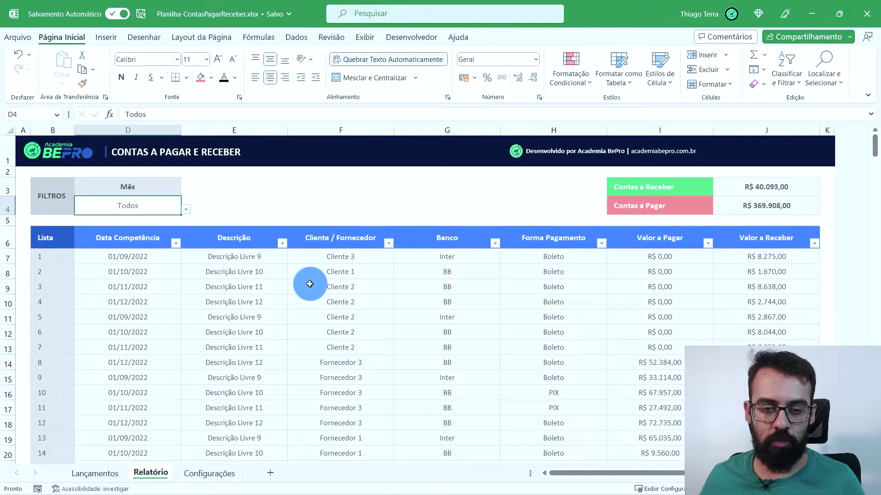
pyautogui.click(186, 209)
pyautogui.press('Escape')
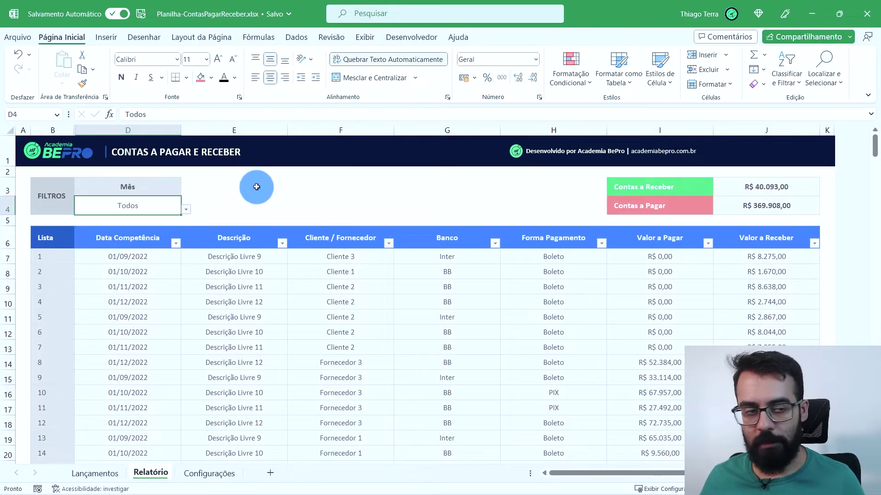
pyautogui.moveTo(48, 237); pyautogui.dragTo(53, 417)
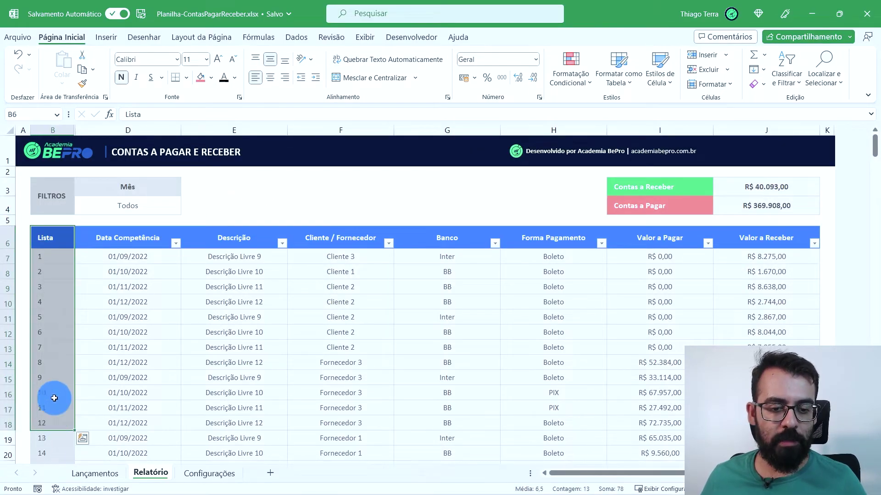
pyautogui.scroll(-13, 55, 359)
pyautogui.scroll(-14, 54, 359)
pyautogui.scroll(-13, 54, 358)
pyautogui.scroll(-20, 54, 359)
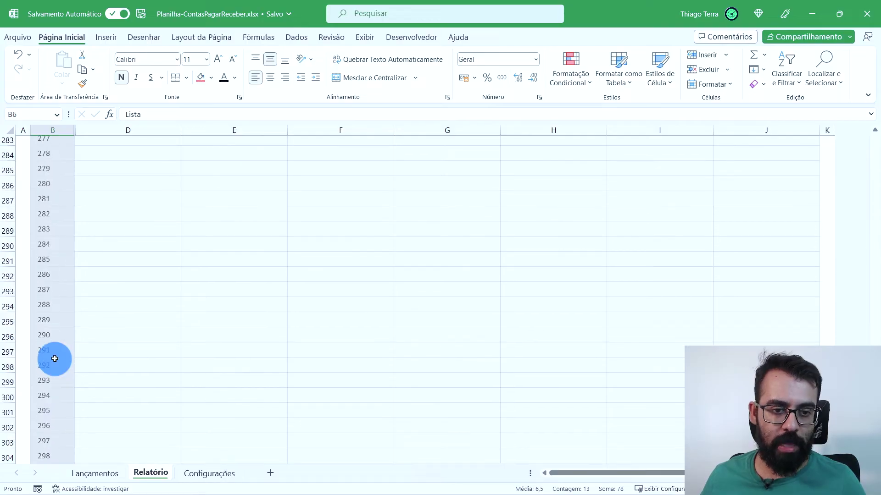
pyautogui.scroll(-1, 55, 359)
pyautogui.click(55, 354)
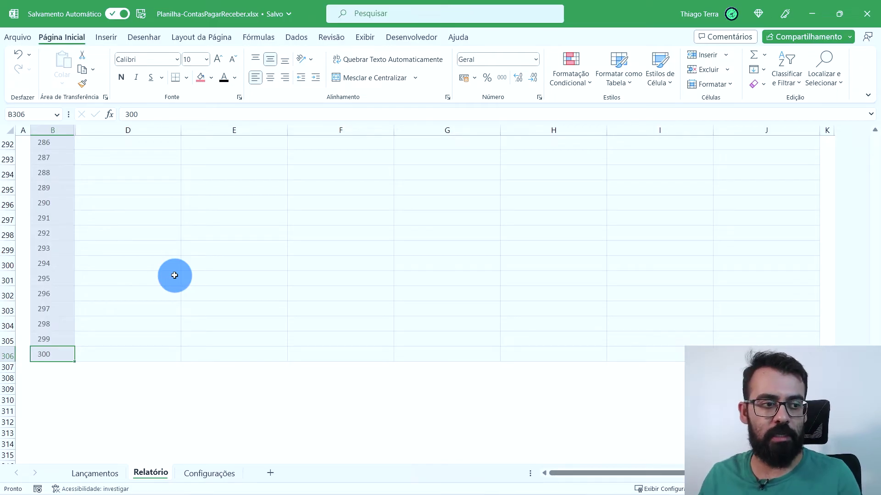
pyautogui.scroll(15, 186, 269)
pyautogui.scroll(20, 187, 269)
pyautogui.scroll(20, 189, 270)
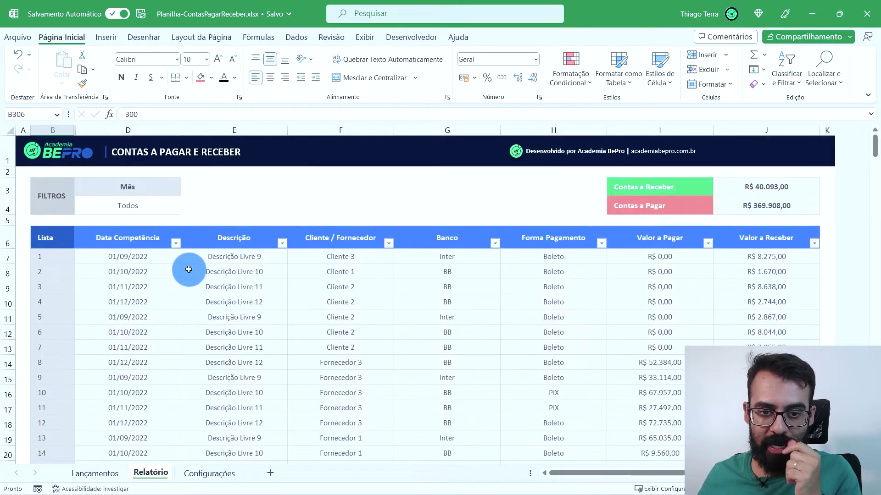
pyautogui.click(95, 474)
pyautogui.click(154, 473)
pyautogui.moveTo(128, 242); pyautogui.dragTo(134, 424)
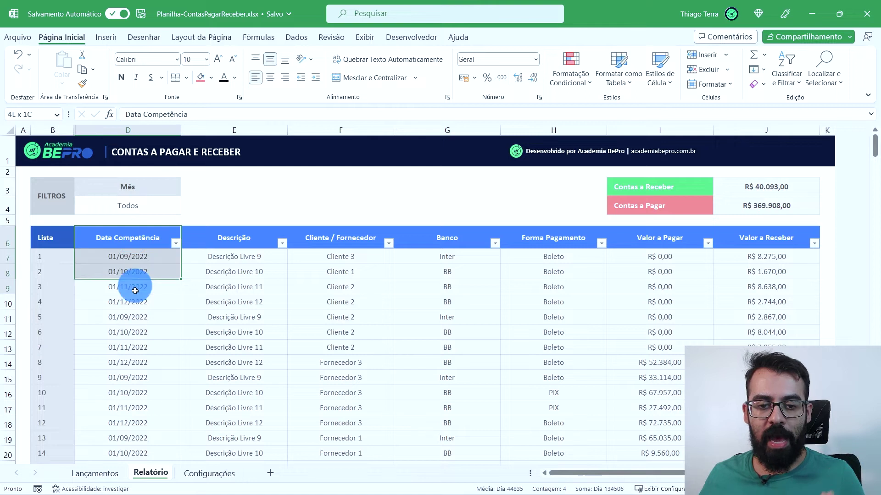
pyautogui.moveTo(243, 241); pyautogui.dragTo(247, 395)
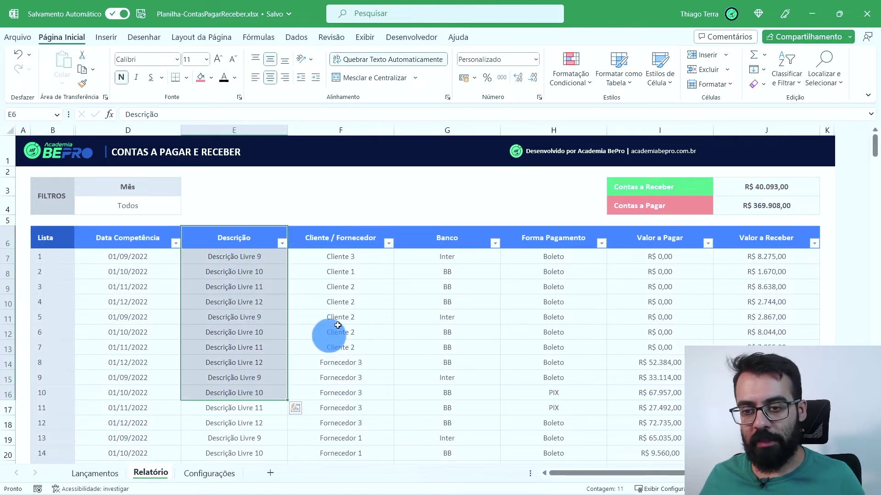
pyautogui.moveTo(360, 242); pyautogui.dragTo(360, 408)
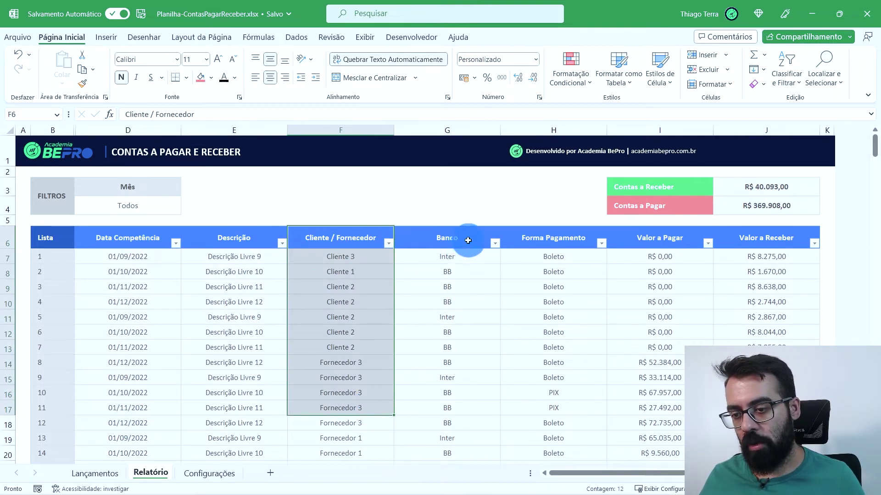
pyautogui.moveTo(468, 240); pyautogui.dragTo(464, 409)
pyautogui.moveTo(561, 240); pyautogui.dragTo(582, 387)
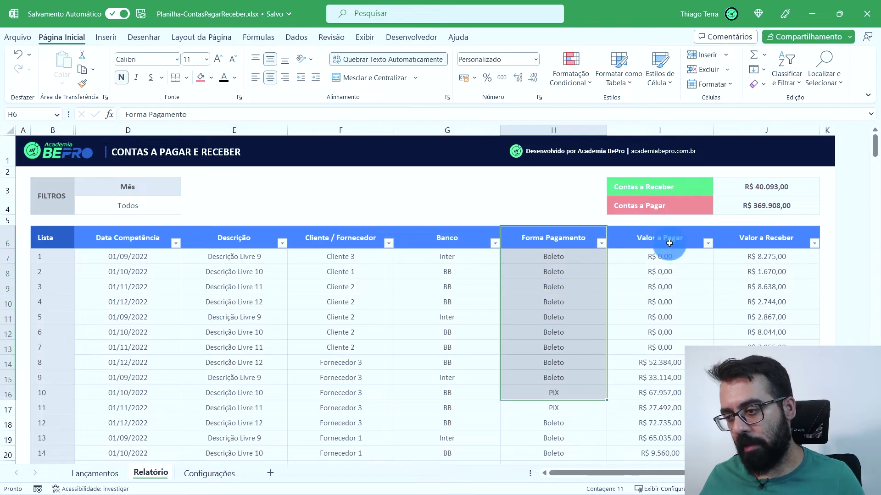
pyautogui.moveTo(669, 240); pyautogui.dragTo(666, 369)
pyautogui.moveTo(762, 237); pyautogui.dragTo(765, 365)
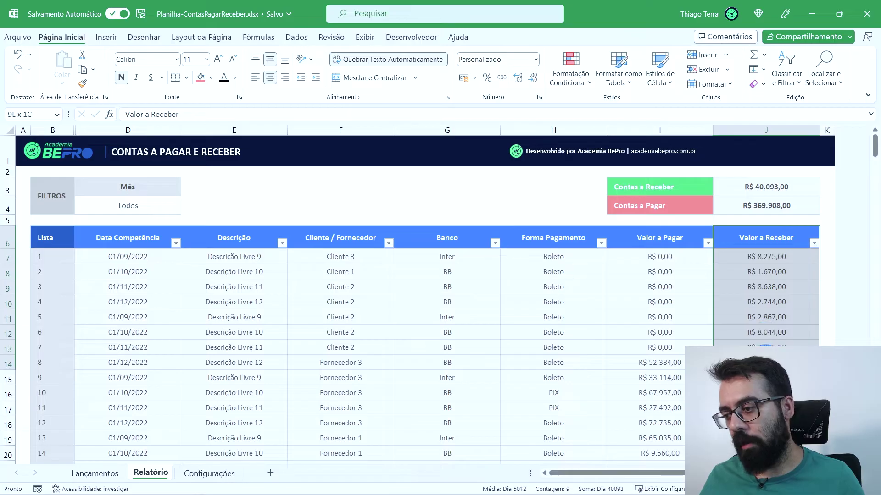
pyautogui.click(577, 331)
pyautogui.scroll(-1, 593, 314)
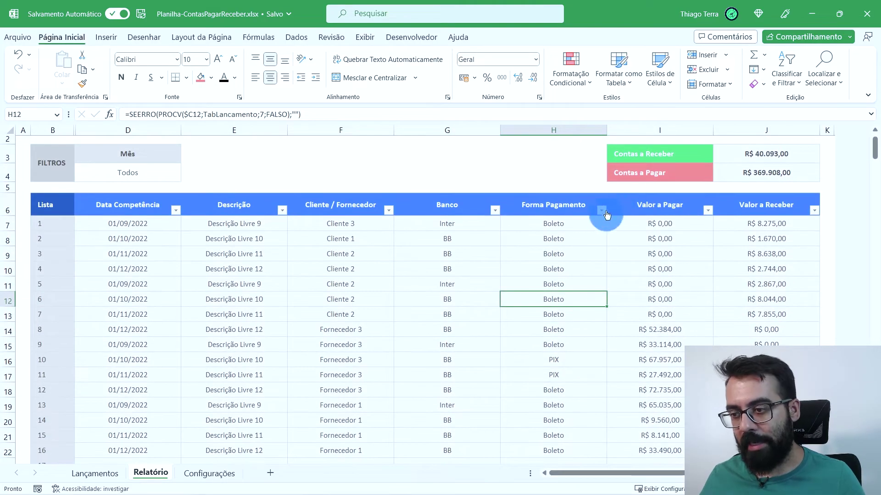
pyautogui.scroll(1, 321, 247)
pyautogui.click(137, 206)
pyautogui.click(186, 209)
pyautogui.click(515, 208)
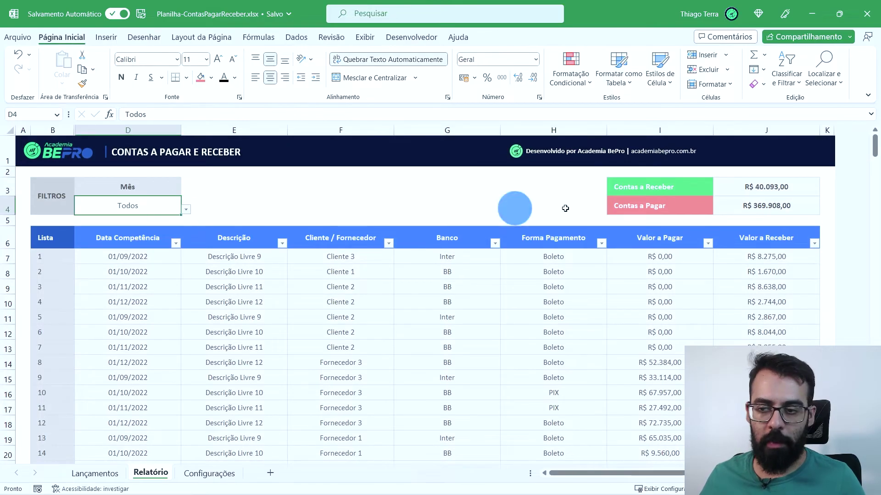
pyautogui.click(603, 243)
pyautogui.click(474, 370)
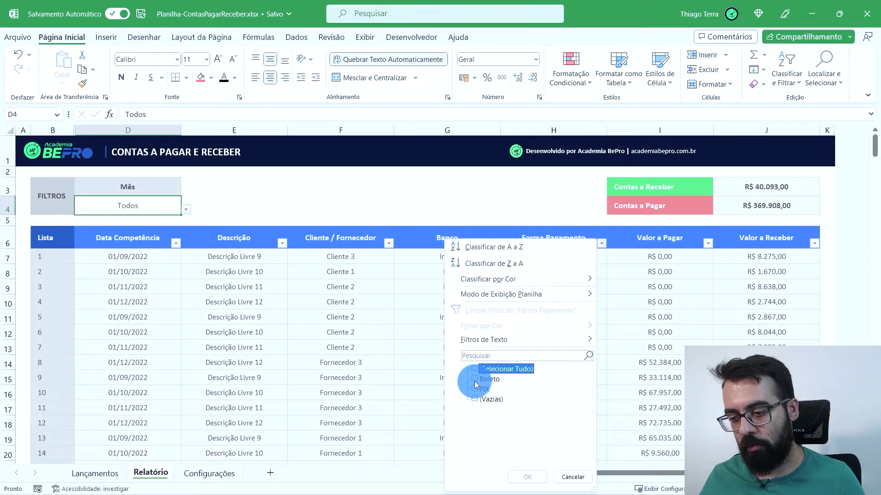
pyautogui.click(475, 380)
pyautogui.click(527, 477)
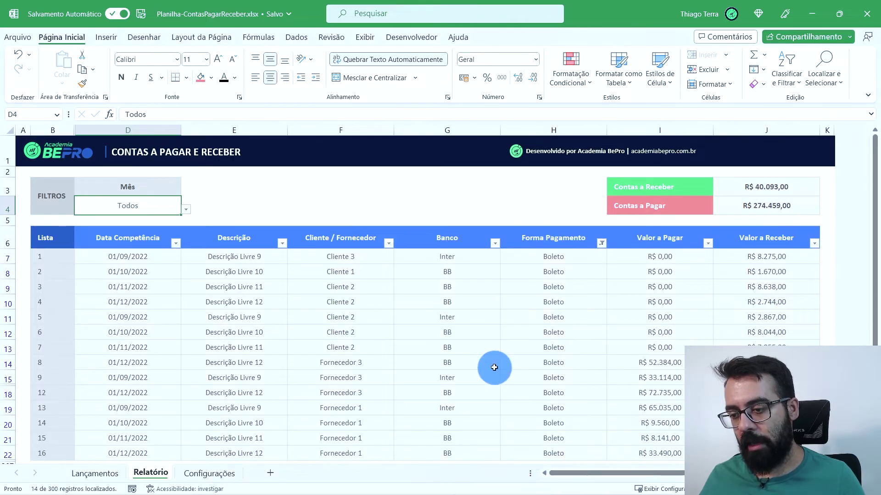
pyautogui.scroll(-2, 494, 368)
pyautogui.scroll(1, 568, 305)
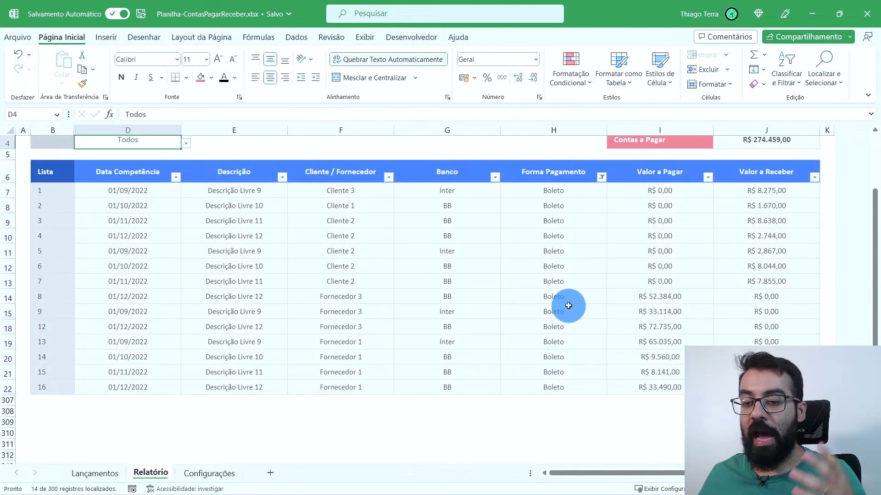
pyautogui.click(494, 177)
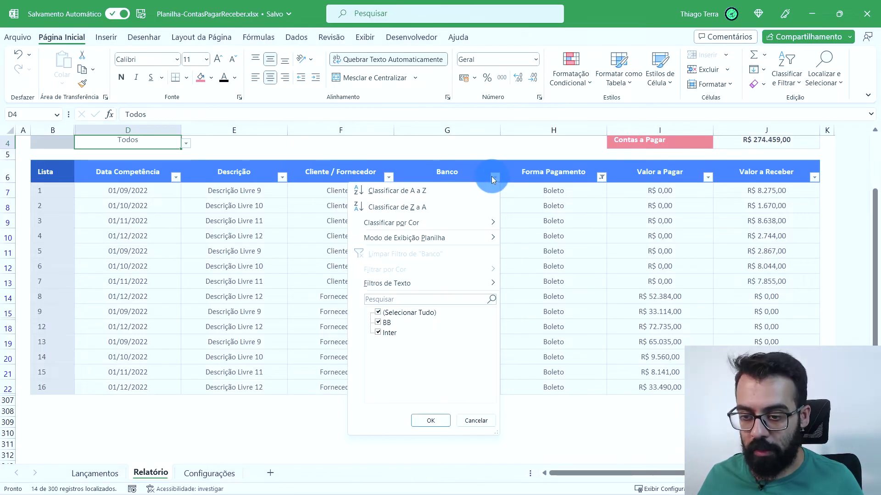
pyautogui.click(379, 323)
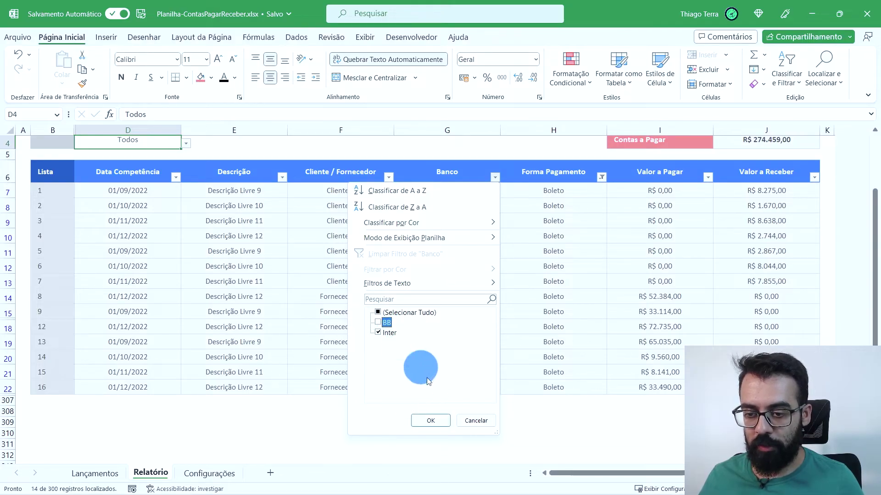
pyautogui.click(436, 428)
pyautogui.scroll(2, 432, 314)
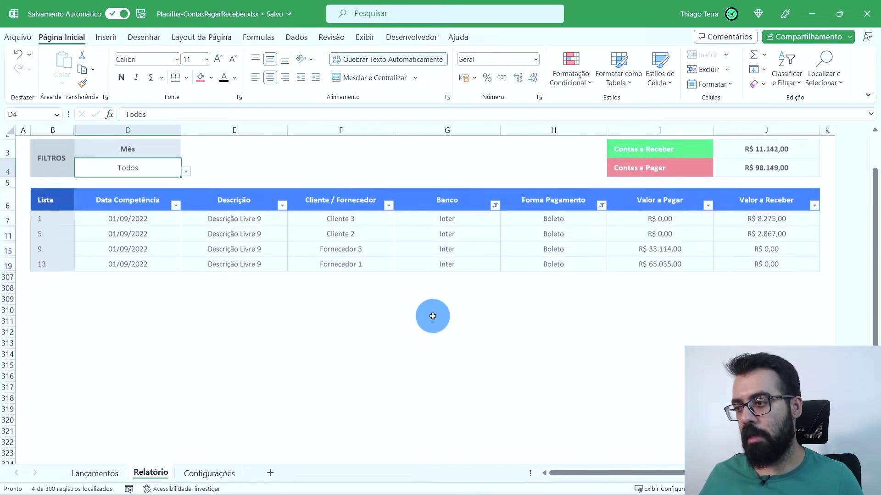
pyautogui.scroll(1, 471, 216)
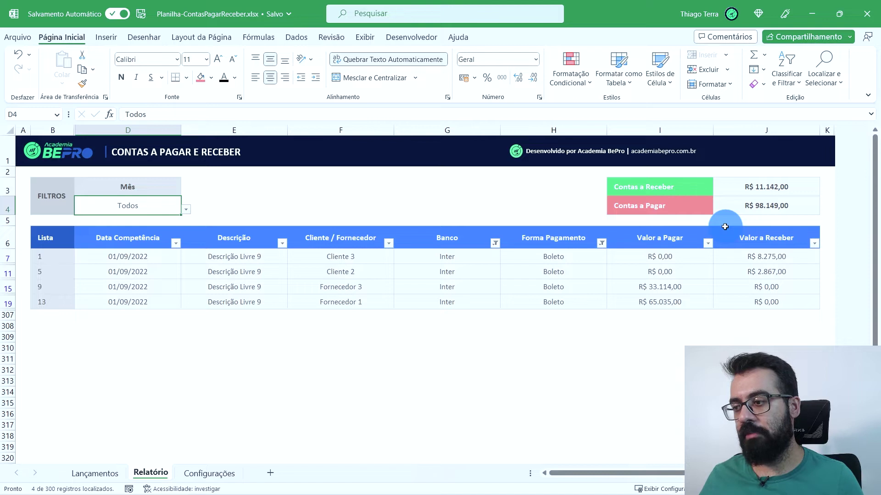
pyautogui.moveTo(693, 188); pyautogui.dragTo(733, 187)
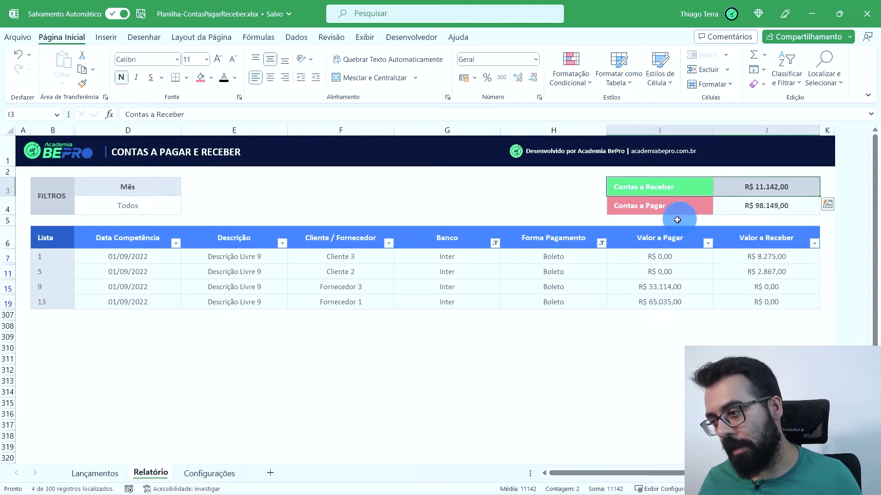
pyautogui.moveTo(676, 209); pyautogui.dragTo(740, 204)
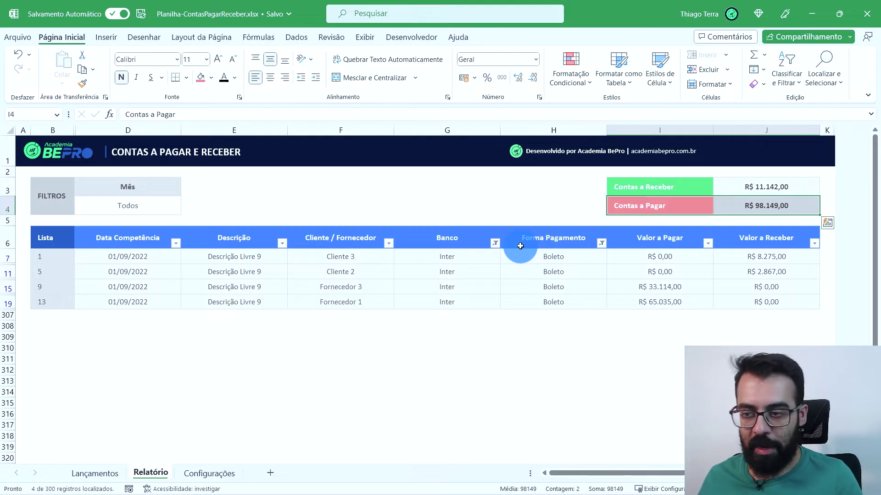
pyautogui.click(602, 244)
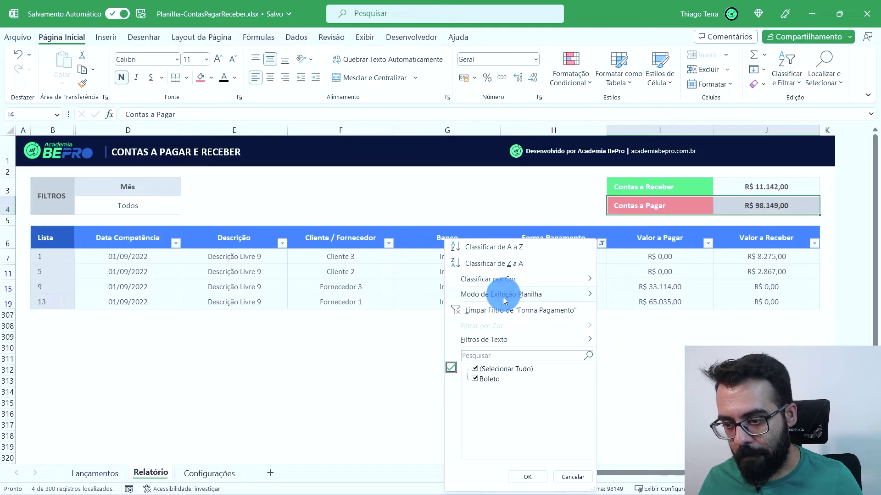
pyautogui.click(458, 310)
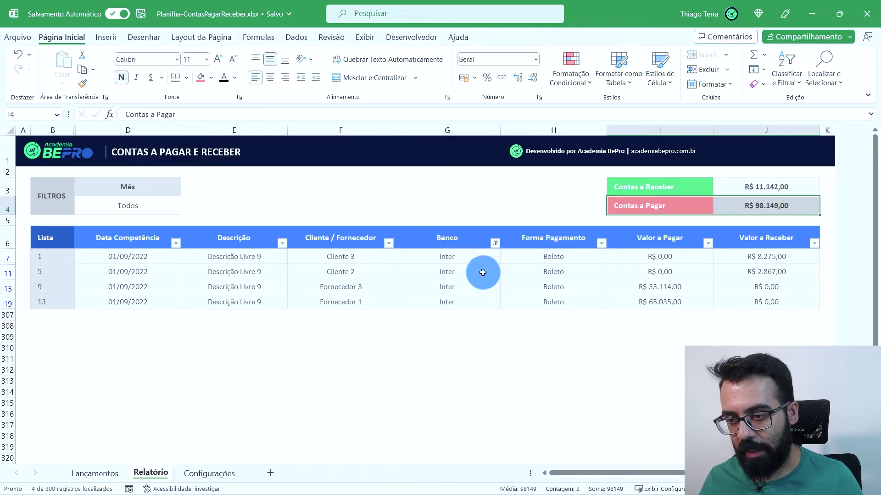
pyautogui.click(495, 243)
pyautogui.click(385, 312)
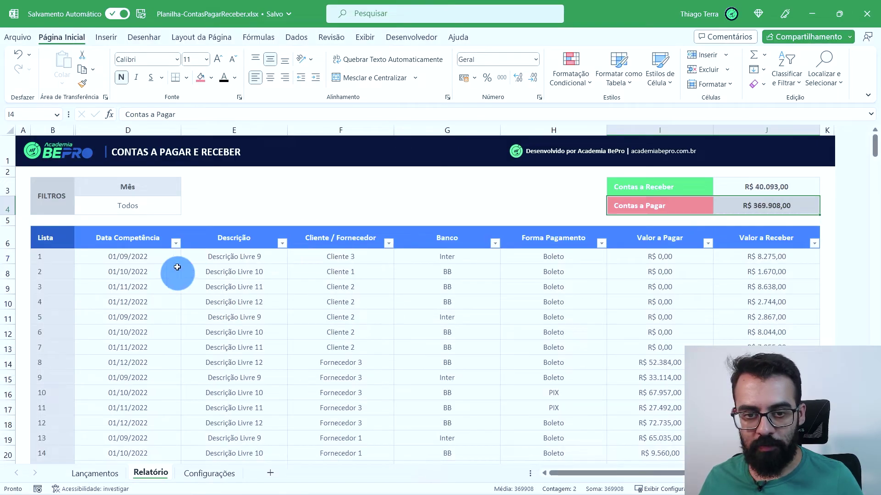
# Go to Lançamentos and scroll through the table to see where its entries end.
pyautogui.click(102, 478)
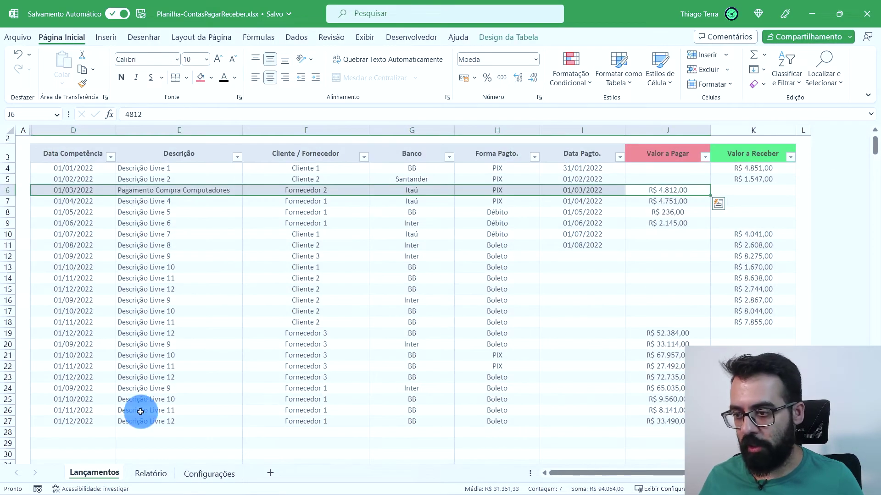
pyautogui.click(173, 391)
pyautogui.scroll(-2, 172, 392)
pyautogui.scroll(-2, 172, 391)
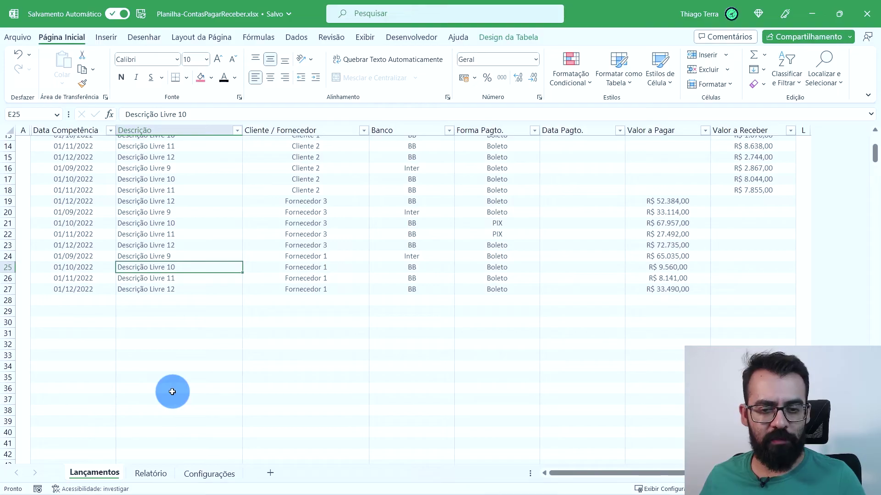
pyautogui.click(96, 299)
pyautogui.scroll(4, 96, 299)
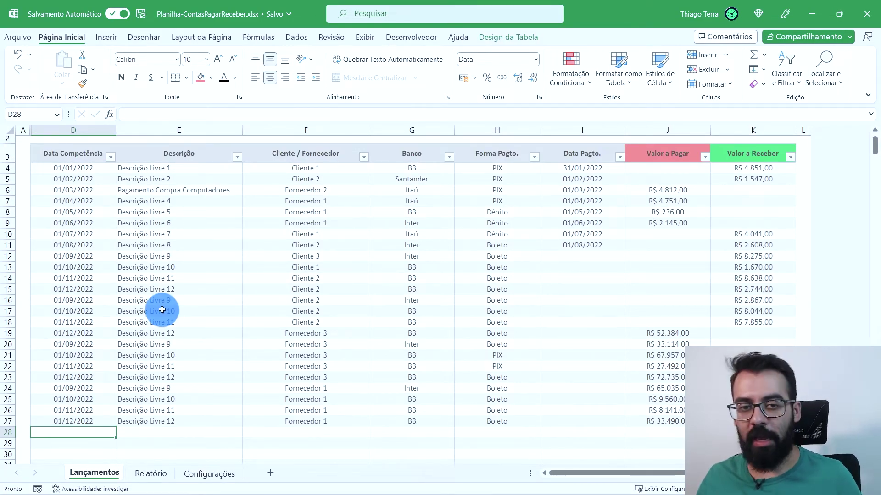
# Delete the table body D4:K27 so only the column headers remain.
pyautogui.click(91, 167)
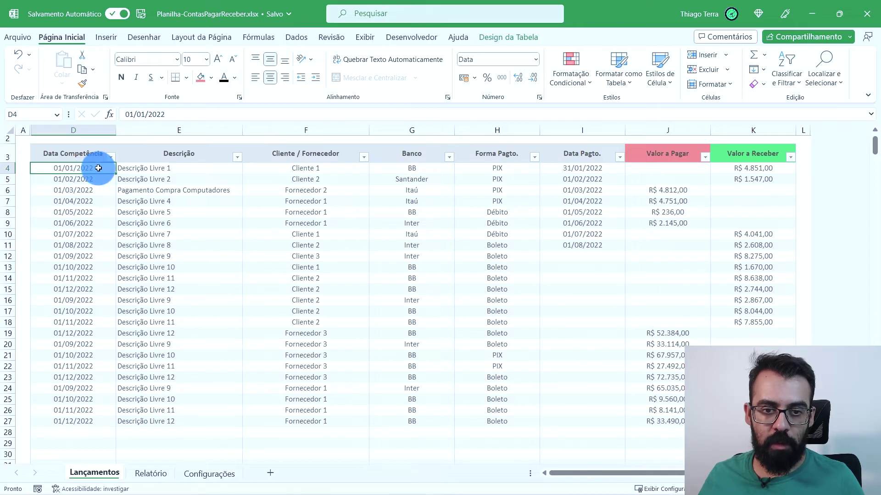
pyautogui.moveTo(99, 168); pyautogui.dragTo(541, 400)
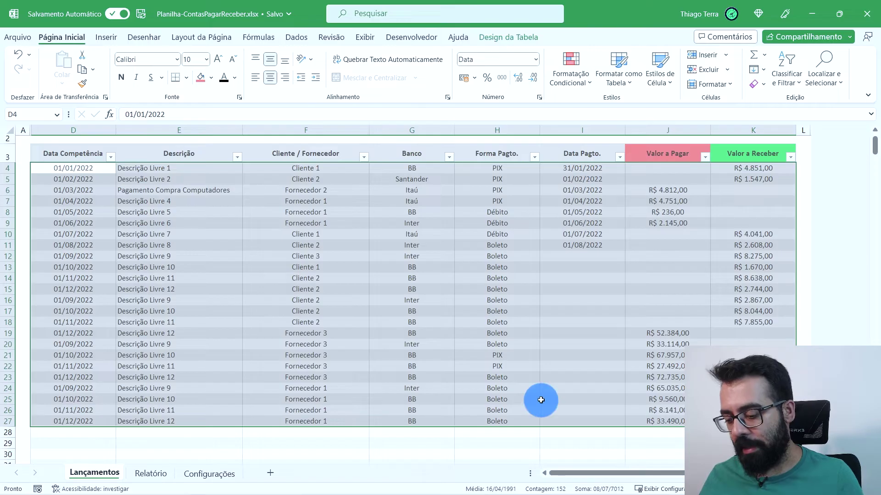
pyautogui.press('Delete')
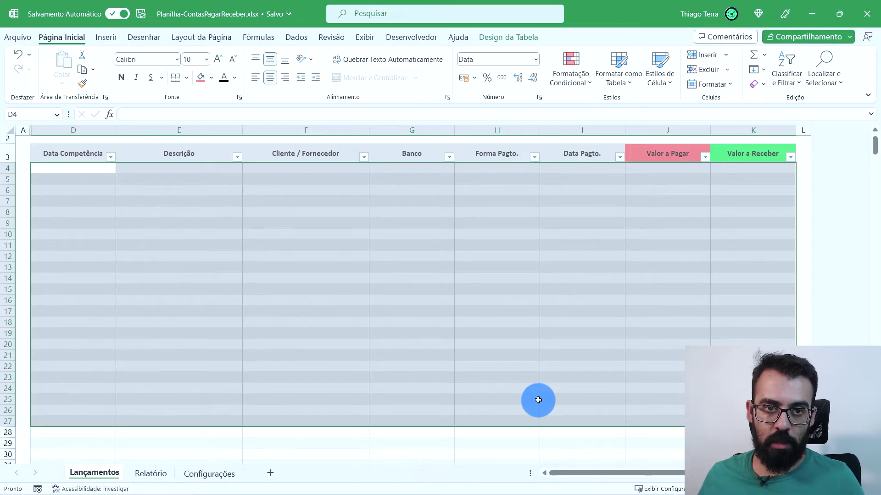
pyautogui.moveTo(92, 171)
pyautogui.mouseDown()
pyautogui.moveTo(83, 405)
pyautogui.moveTo(92, 422)
pyautogui.mouseUp()
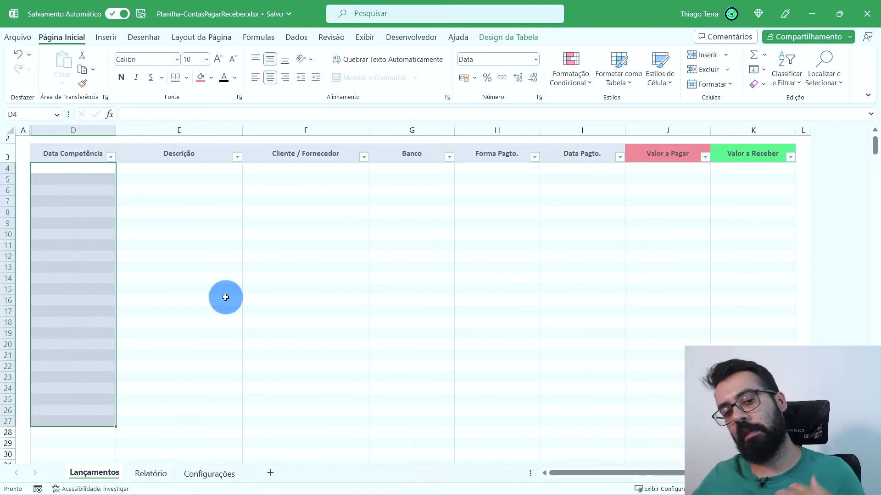
pyautogui.click(212, 472)
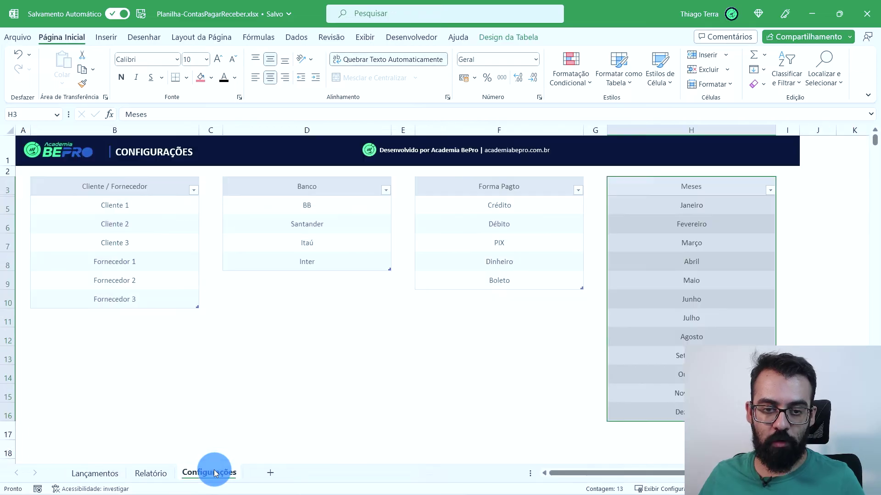
# Select the Configurações lists B5:H16, then undo the deletion on Lançamentos to restore its entries.
pyautogui.click(124, 202)
pyautogui.hotkey('ctrl', 'shift', 'End')
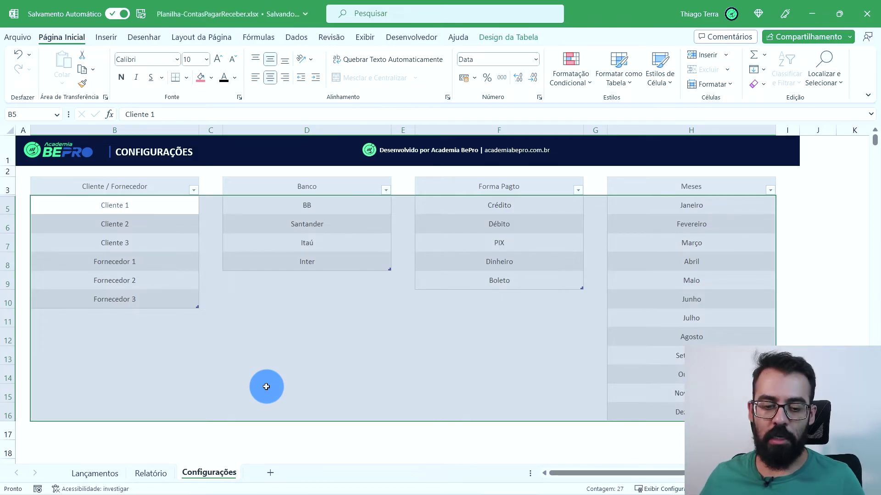
pyautogui.click(94, 473)
pyautogui.click(151, 300)
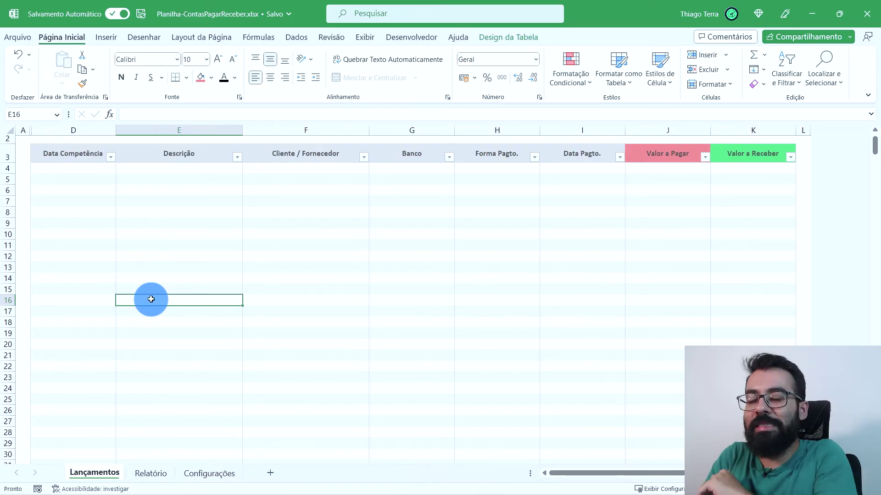
pyautogui.scroll(1, 151, 299)
pyautogui.click(19, 56)
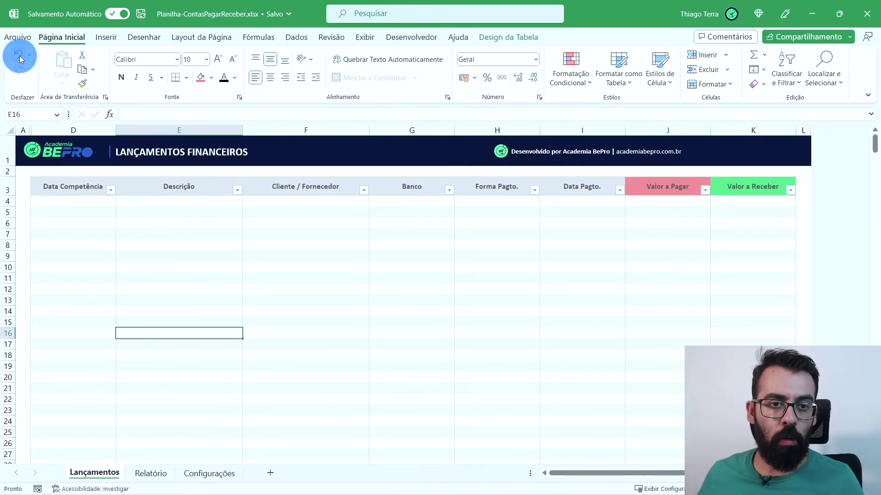
pyautogui.click(121, 255)
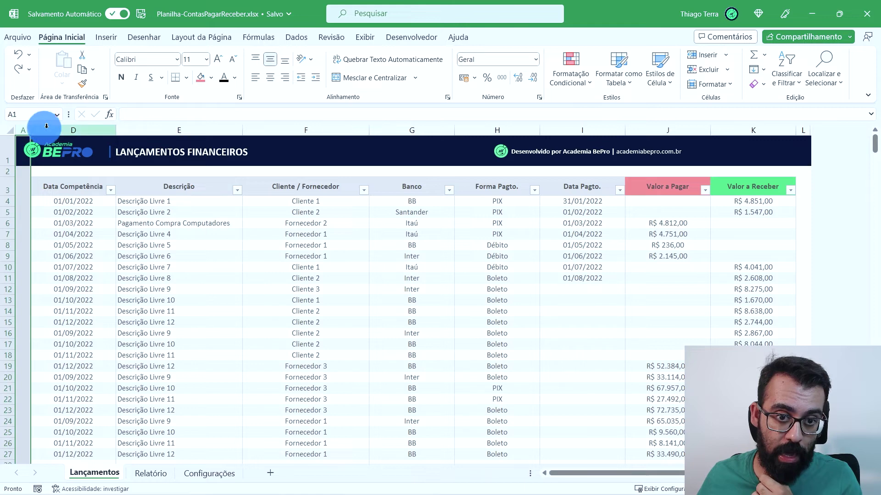
pyautogui.click(22, 129)
pyautogui.moveTo(23, 127); pyautogui.dragTo(47, 128)
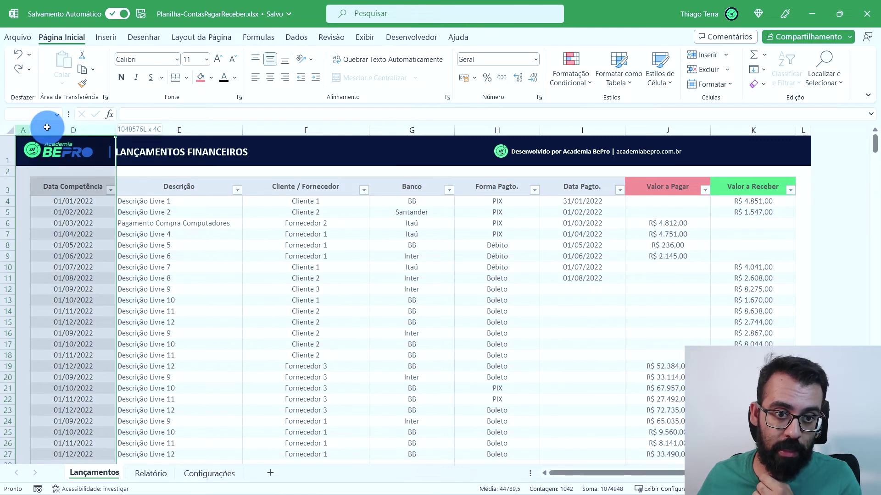
pyautogui.rightClick(48, 129)
pyautogui.click(115, 347)
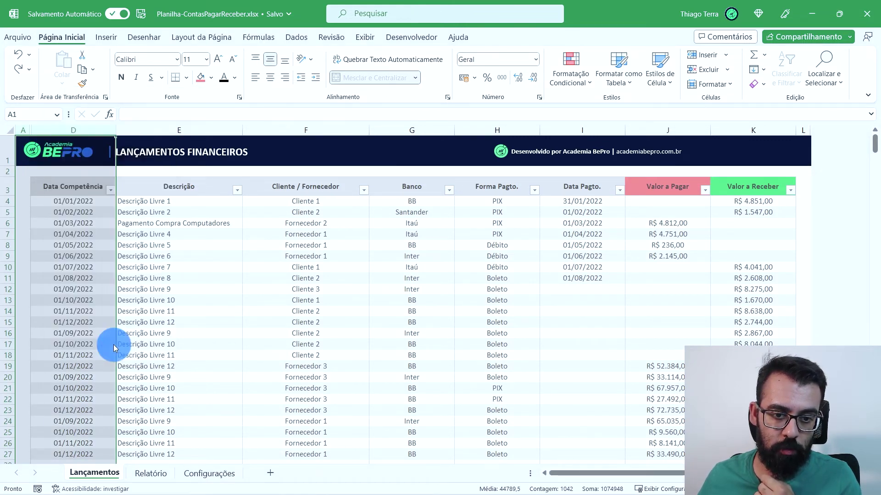
pyautogui.click(108, 289)
pyautogui.scroll(-3, 98, 273)
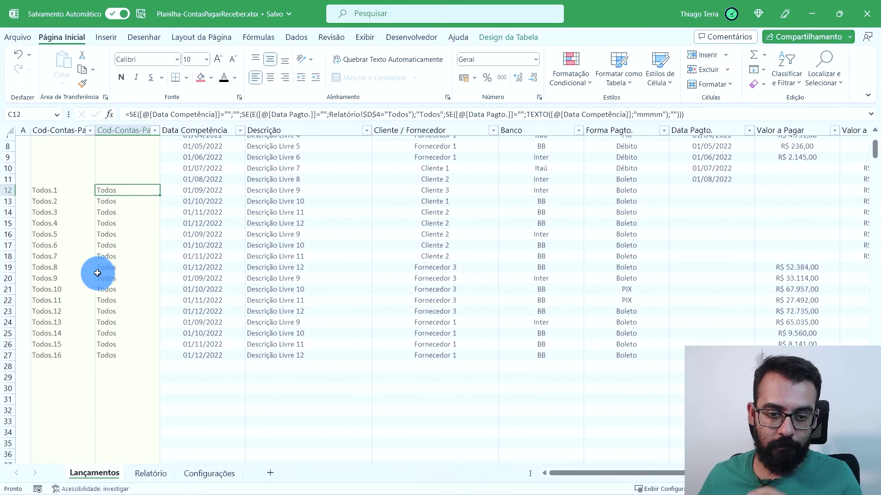
pyautogui.scroll(2, 100, 275)
pyautogui.scroll(1, 101, 277)
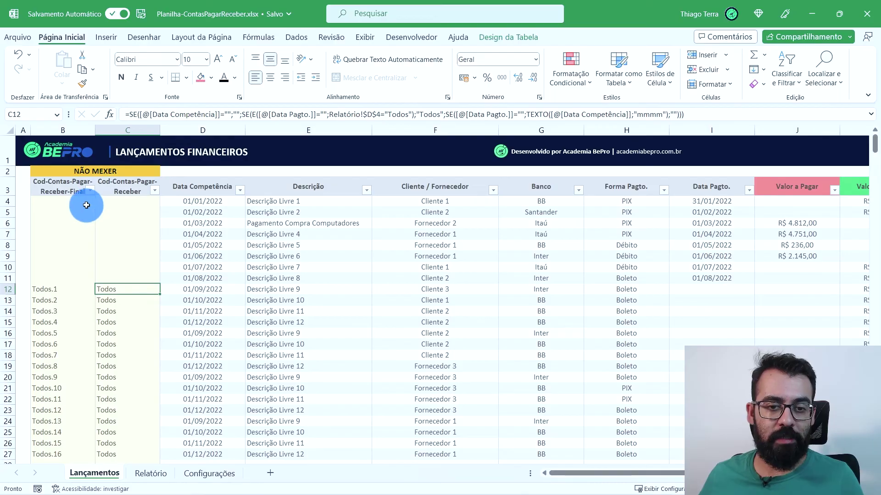
pyautogui.moveTo(115, 172); pyautogui.dragTo(115, 366)
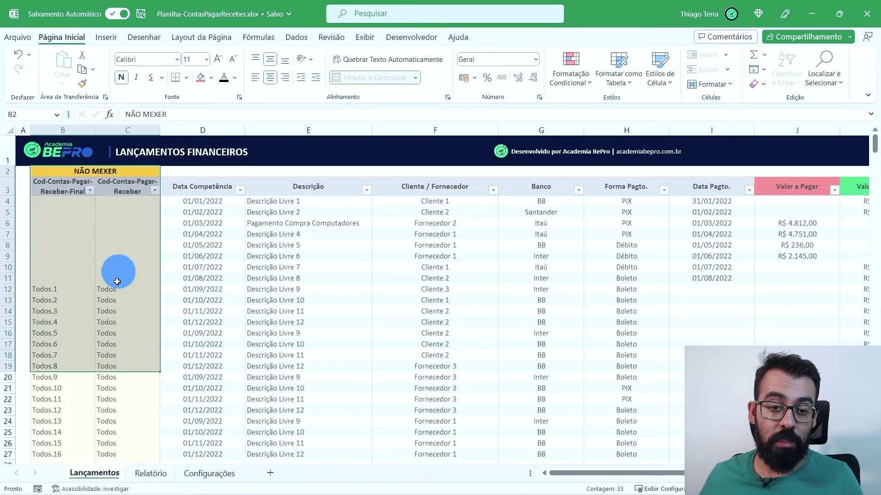
pyautogui.moveTo(89, 128); pyautogui.dragTo(115, 128)
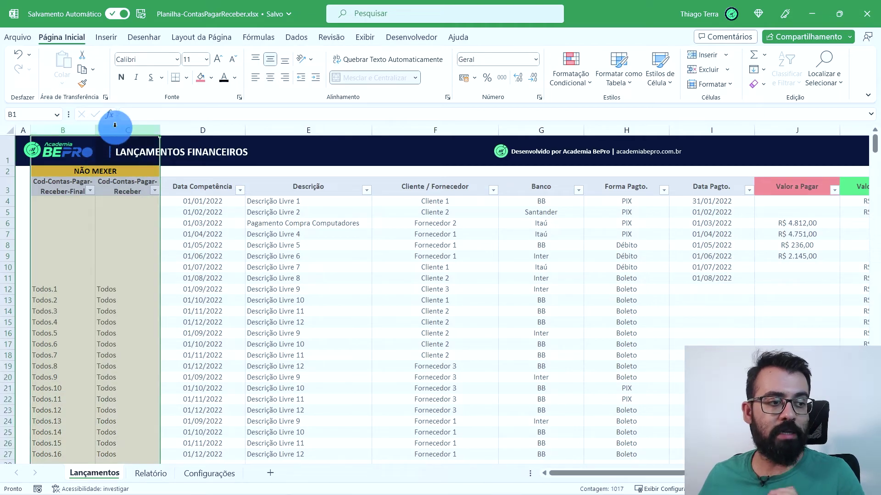
pyautogui.rightClick(115, 125)
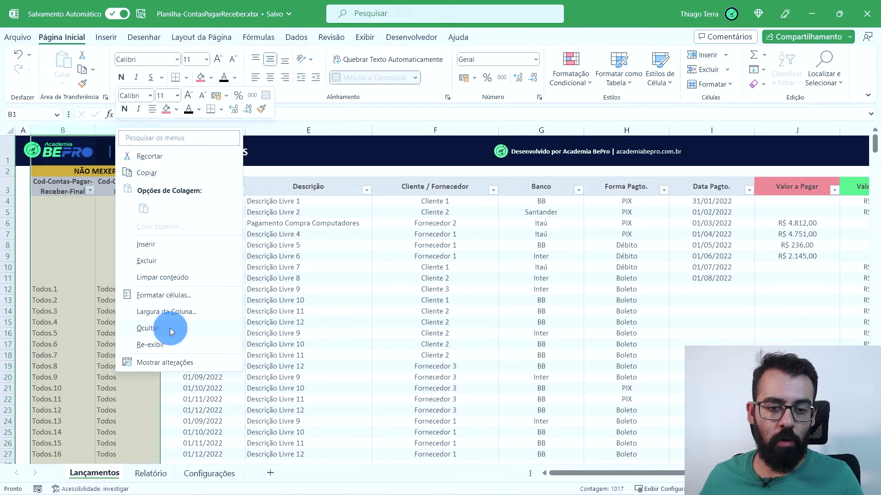
pyautogui.click(170, 329)
pyautogui.click(170, 329)
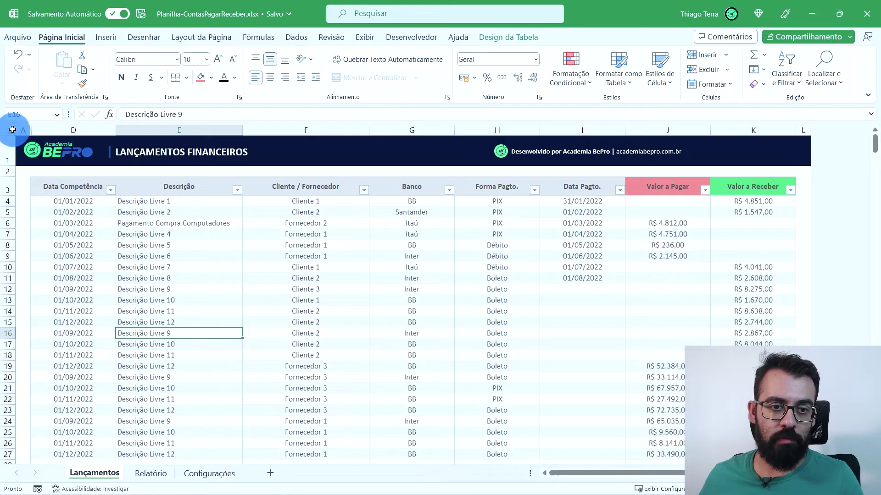
pyautogui.click(9, 130)
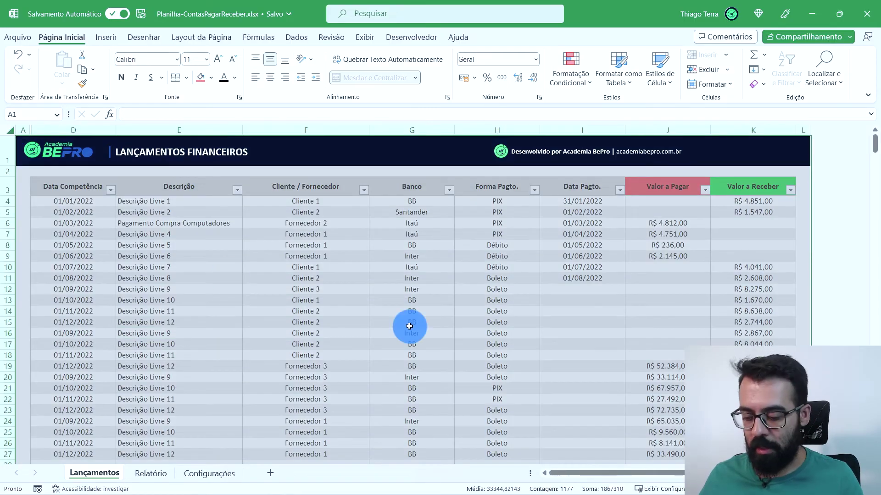
pyautogui.press('Delete')
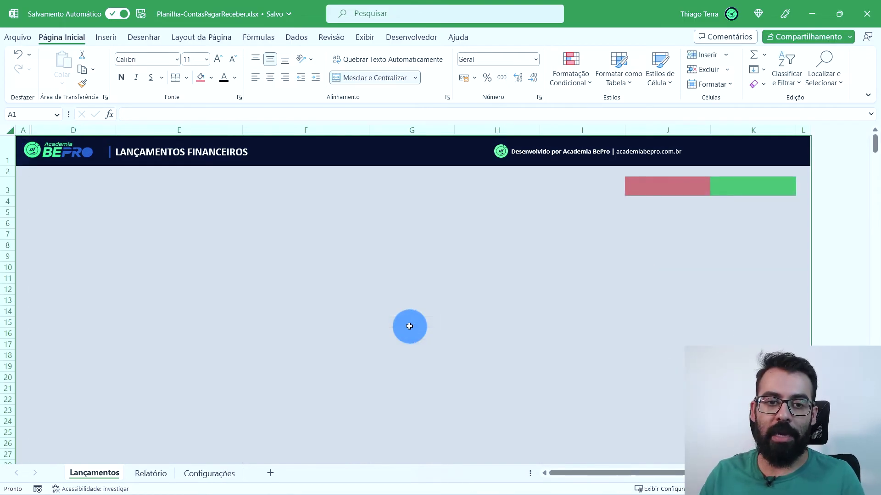
pyautogui.hotkey('ctrl', 'z')
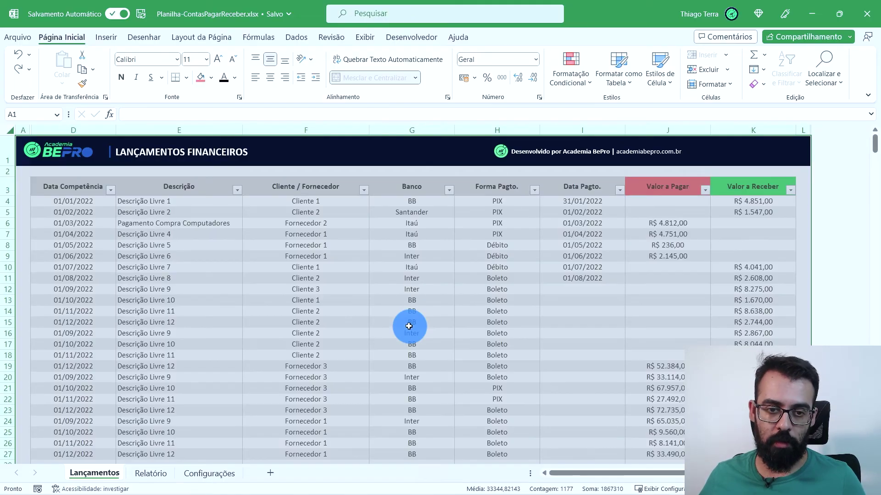
pyautogui.click(144, 288)
pyautogui.scroll(-1, 144, 285)
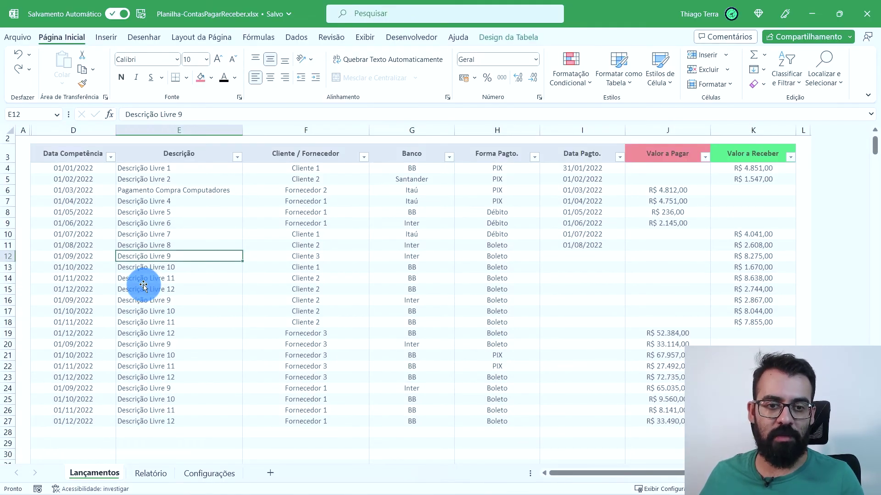
pyautogui.click(98, 168)
pyautogui.moveTo(99, 165)
pyautogui.mouseDown()
pyautogui.moveTo(606, 277)
pyautogui.moveTo(752, 421)
pyautogui.mouseUp()
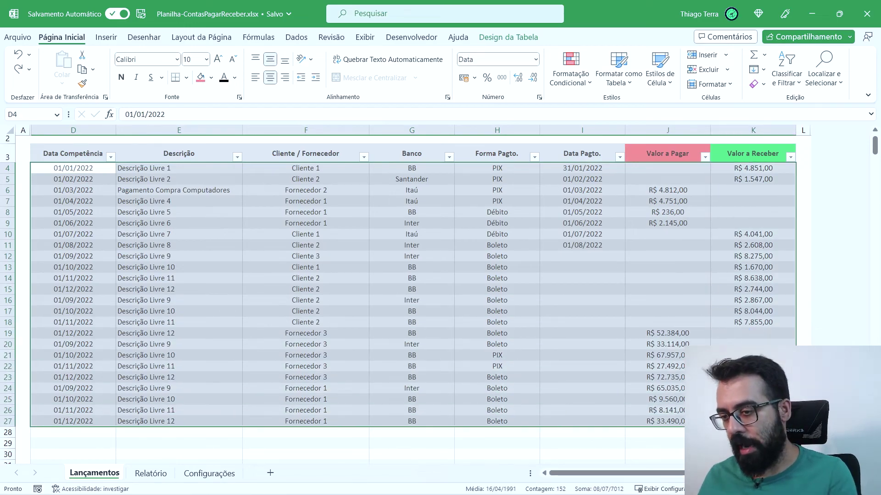
pyautogui.press('Delete')
pyautogui.click(127, 243)
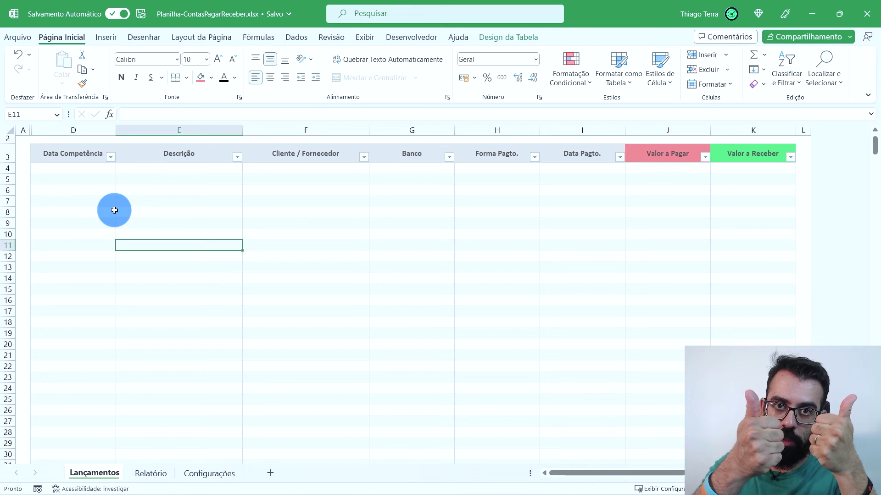
pyautogui.hotkey('ctrl', 'z')
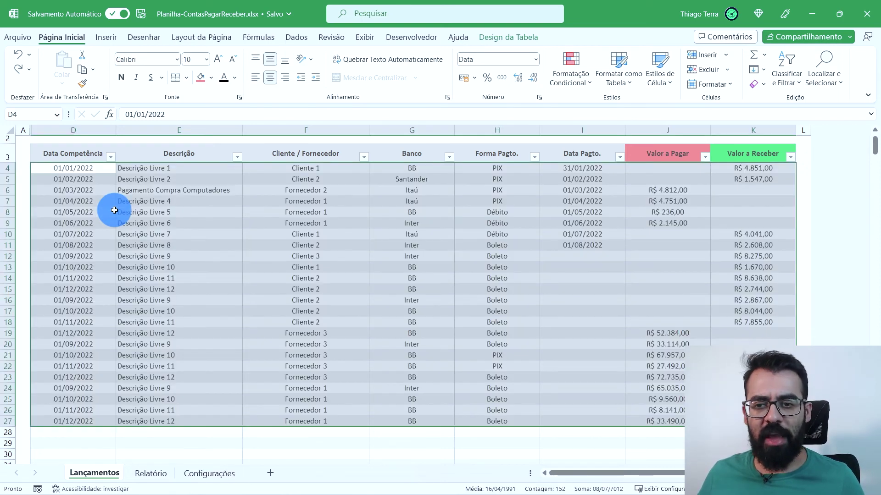
pyautogui.scroll(1, 120, 213)
pyautogui.click(191, 238)
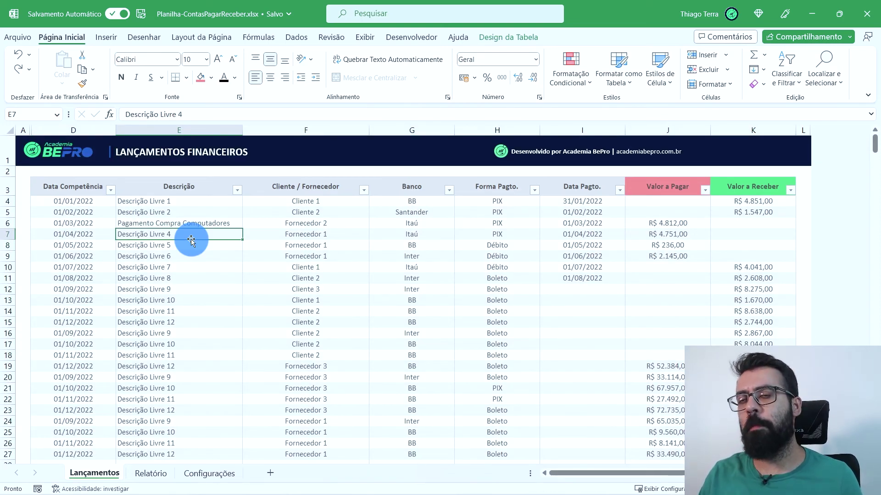